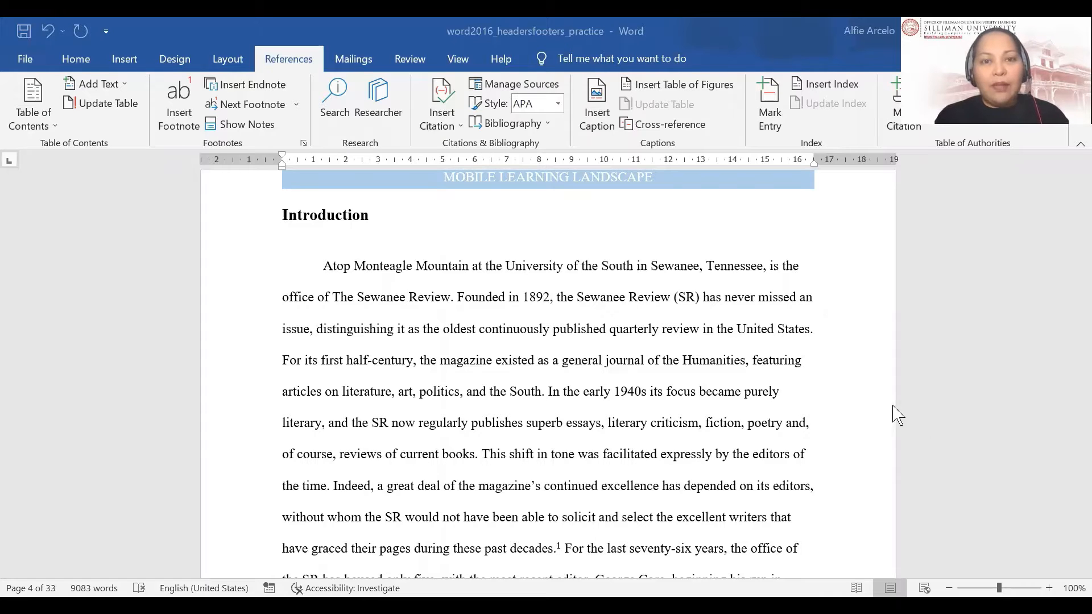
- Set the document's citation style to APA Sixth Edition
{"action": "left_click", "coordinate": [558, 106]}
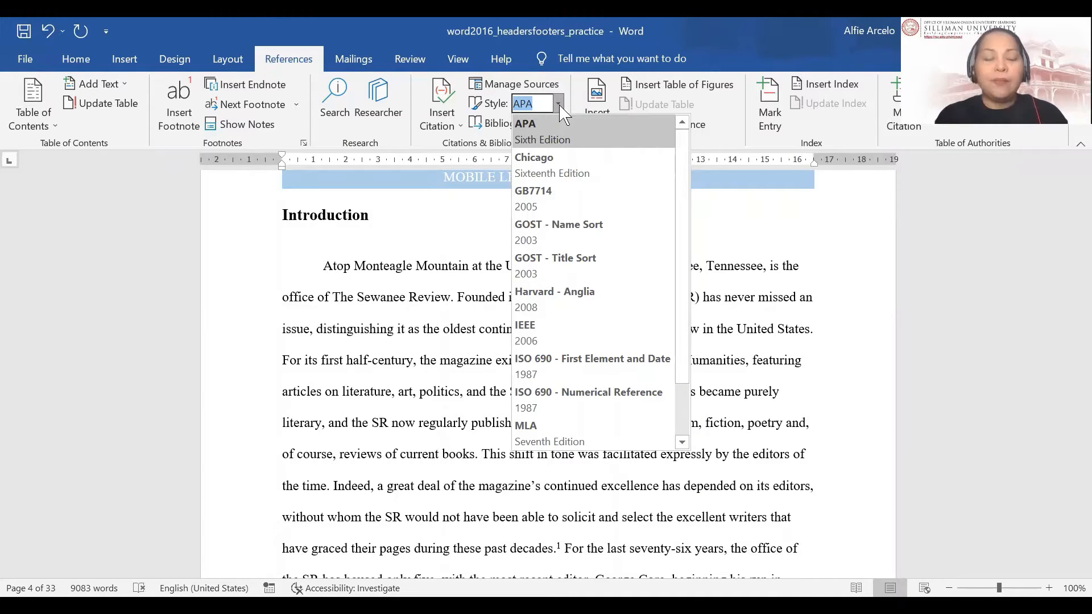
{"action": "left_click", "coordinate": [568, 143]}
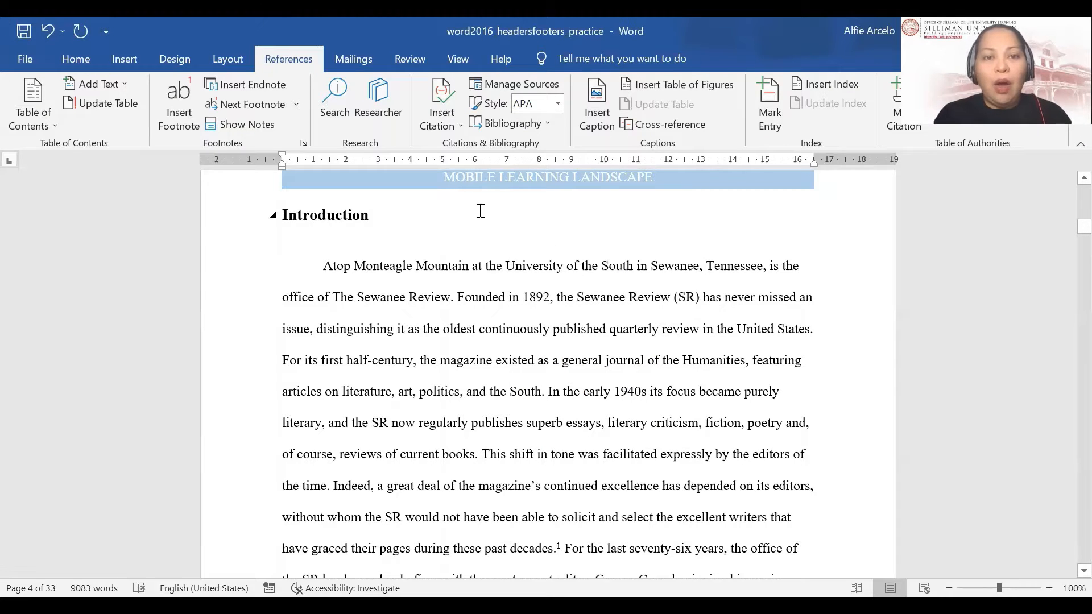
- Start a new citation source and set its source type to Book
{"action": "left_click", "coordinate": [459, 121]}
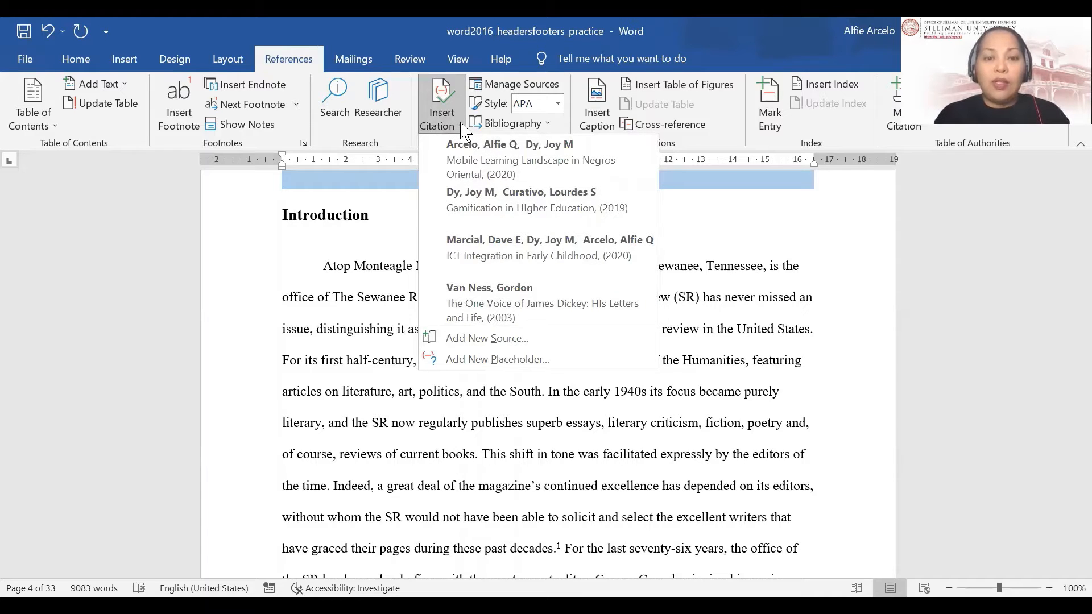
{"action": "left_click", "coordinate": [501, 346]}
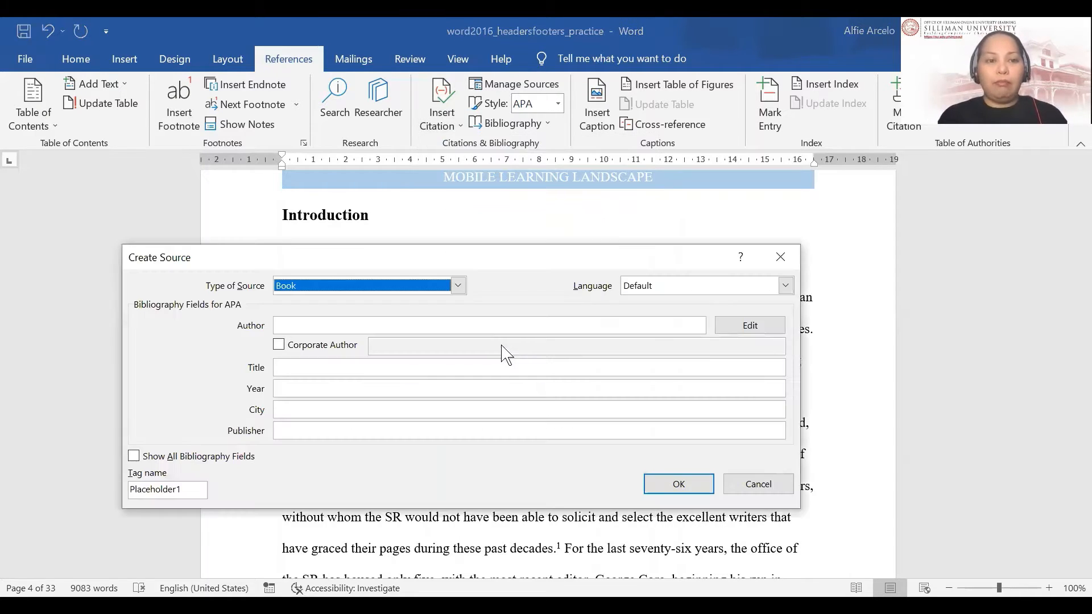
{"action": "left_click", "coordinate": [458, 287]}
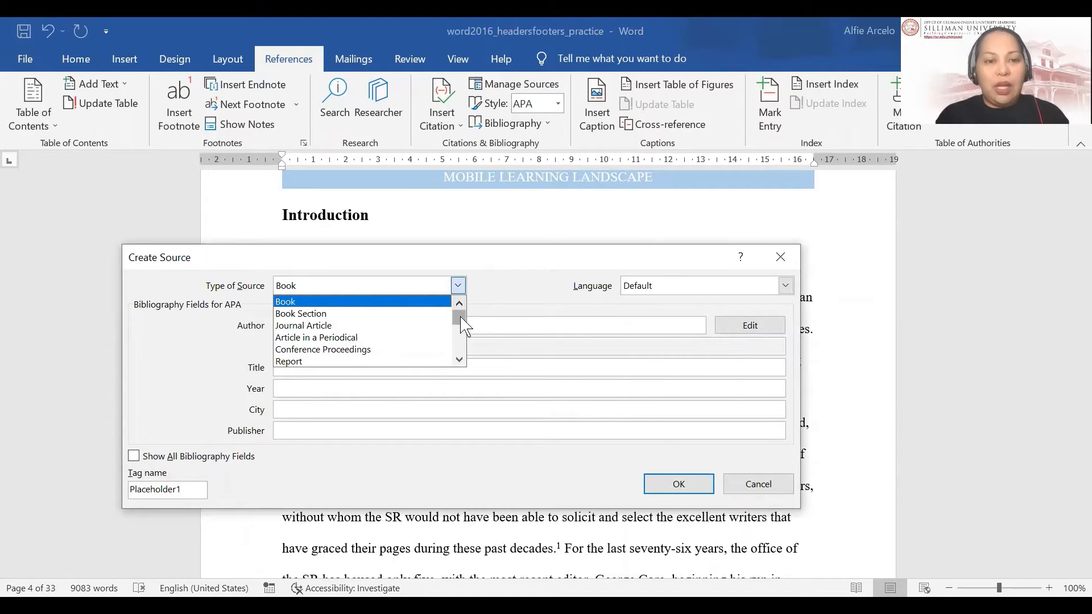
{"action": "left_click_drag", "start_coordinate": [460, 316], "coordinate": [466, 350]}
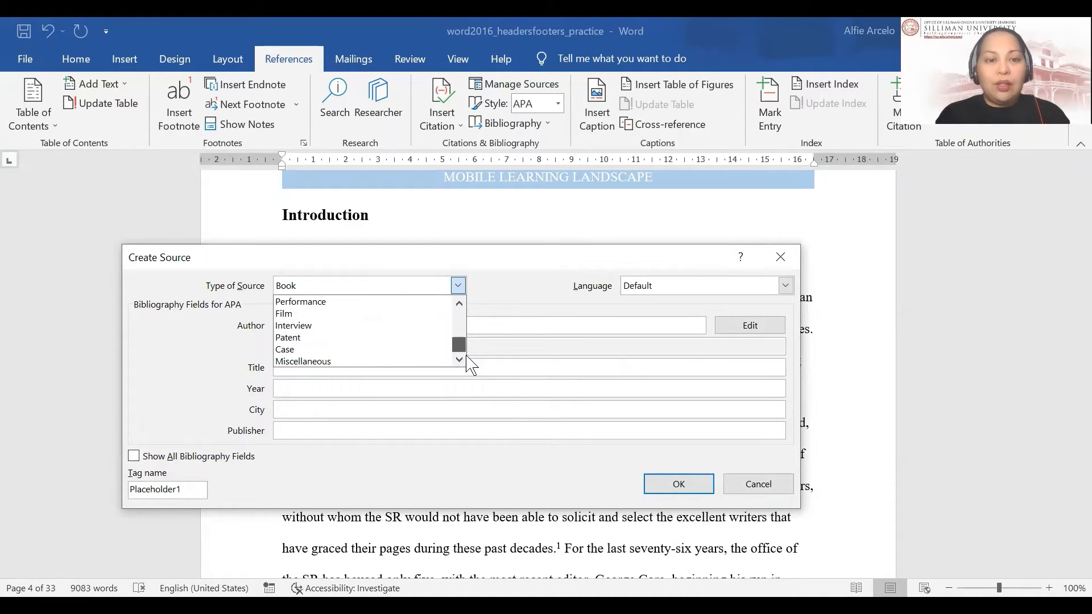
{"action": "left_click_drag", "start_coordinate": [470, 366], "coordinate": [464, 283]}
{"action": "left_click", "coordinate": [457, 286]}
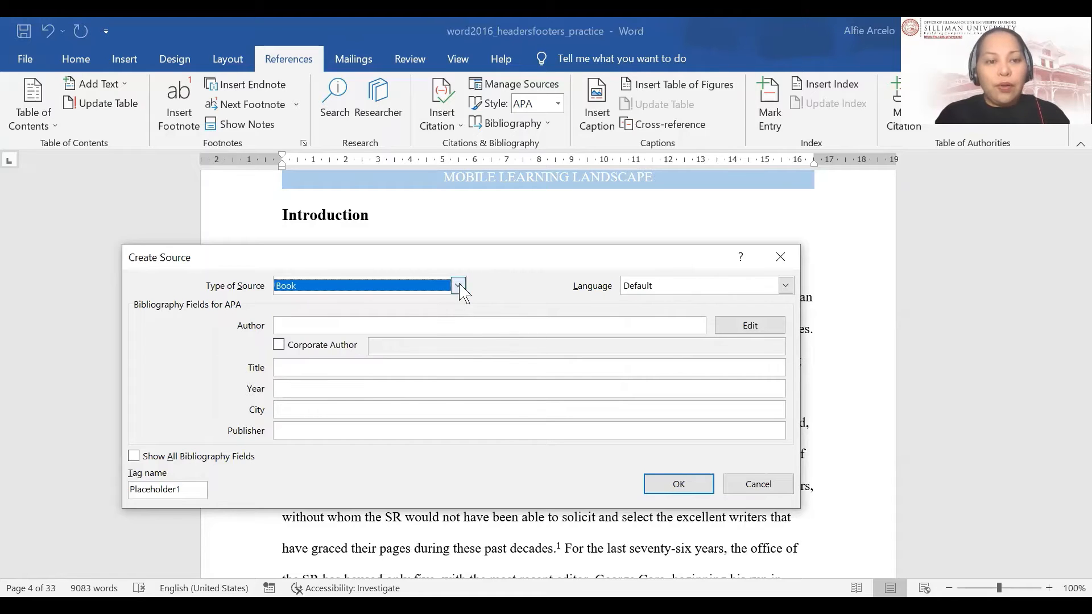
{"action": "left_click", "coordinate": [459, 285]}
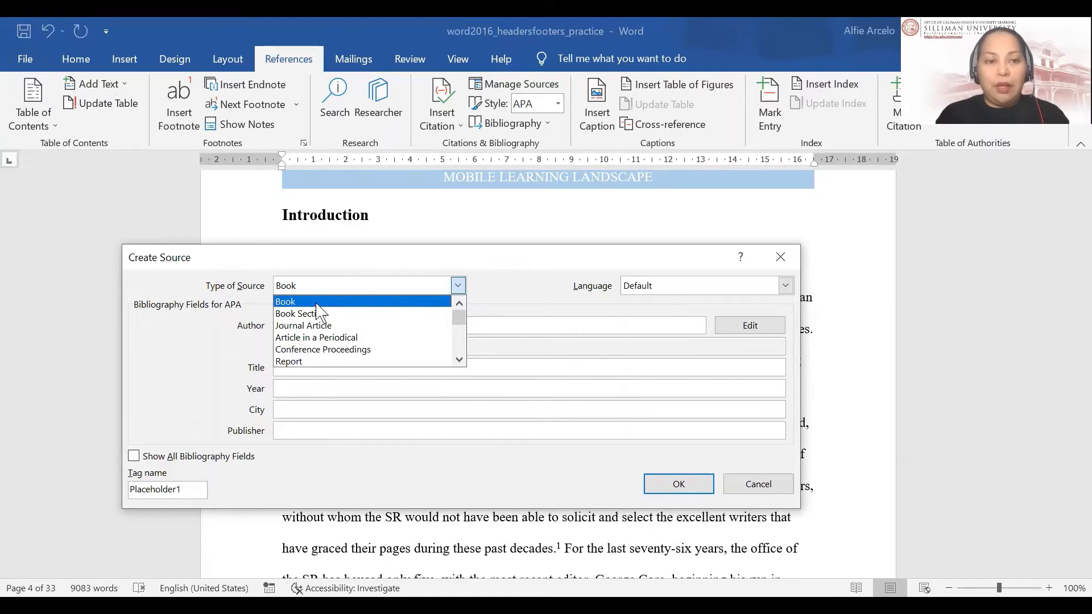
{"action": "left_click", "coordinate": [316, 304]}
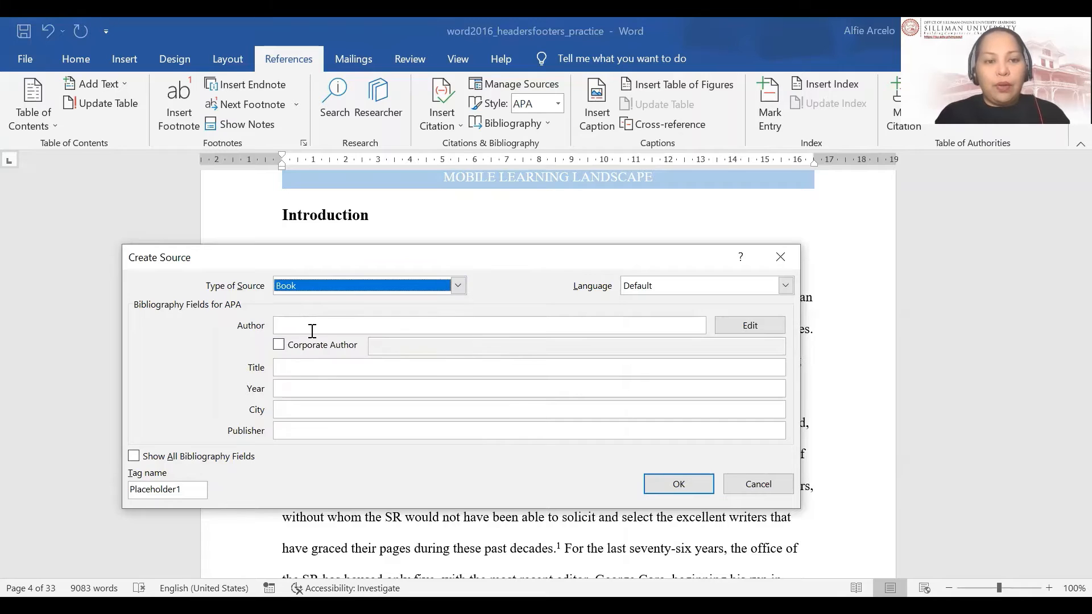
- Enter the author's name for the new source, surname first
{"action": "left_click", "coordinate": [312, 327]}
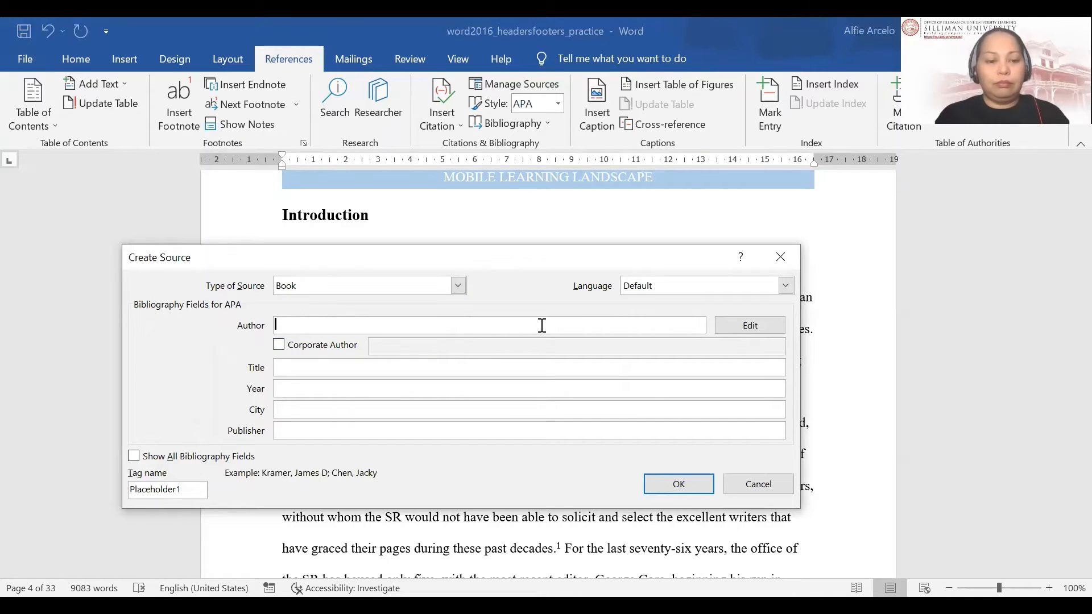
{"action": "type", "text": "S"}
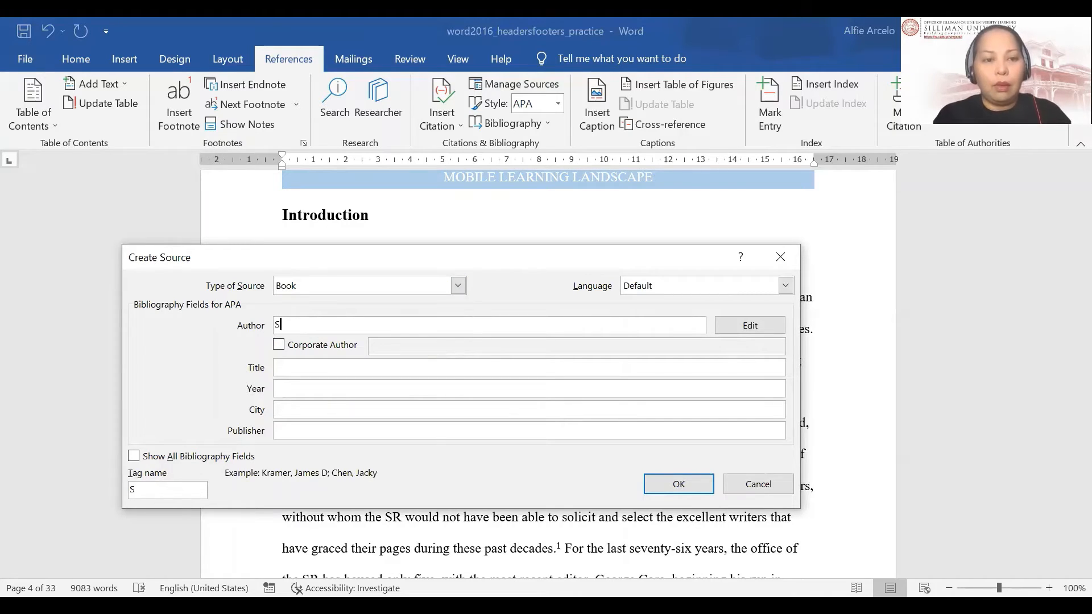
{"action": "type", "text": "ch"}
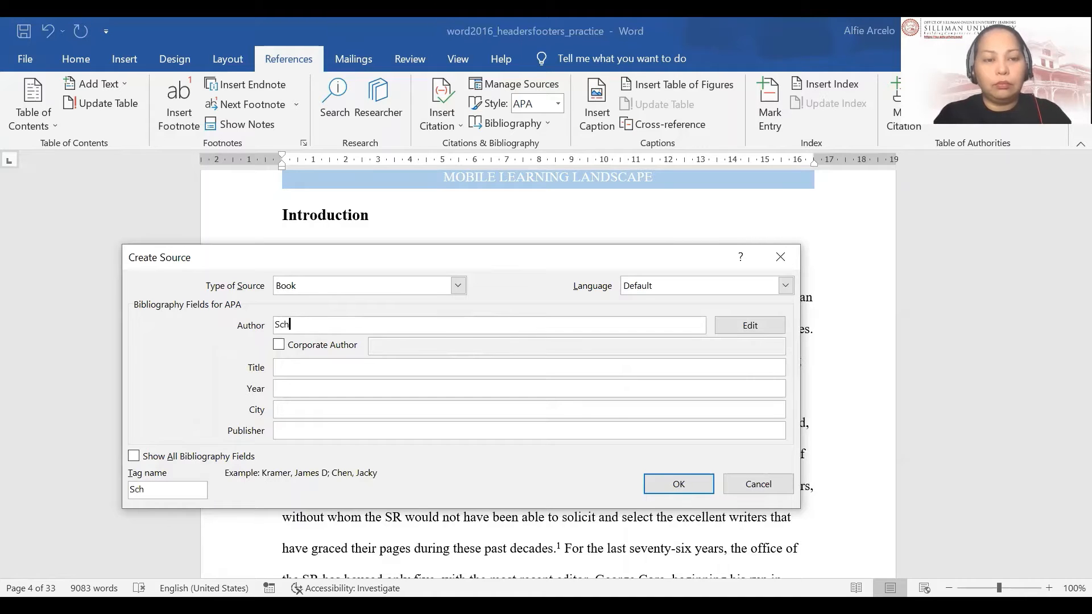
{"action": "type", "text": "wa"}
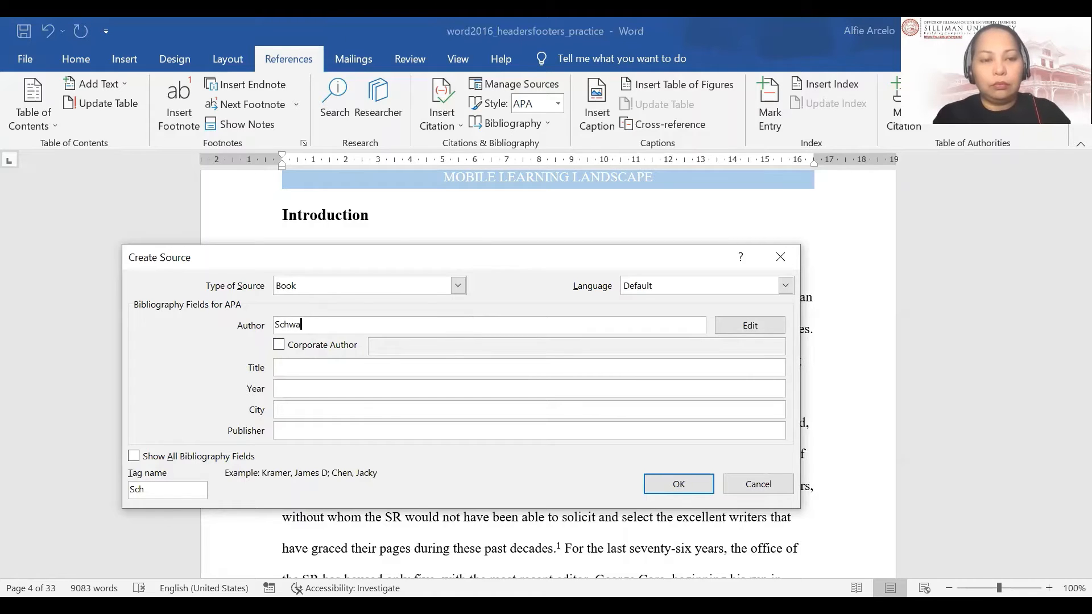
{"action": "type", "text": "b,"}
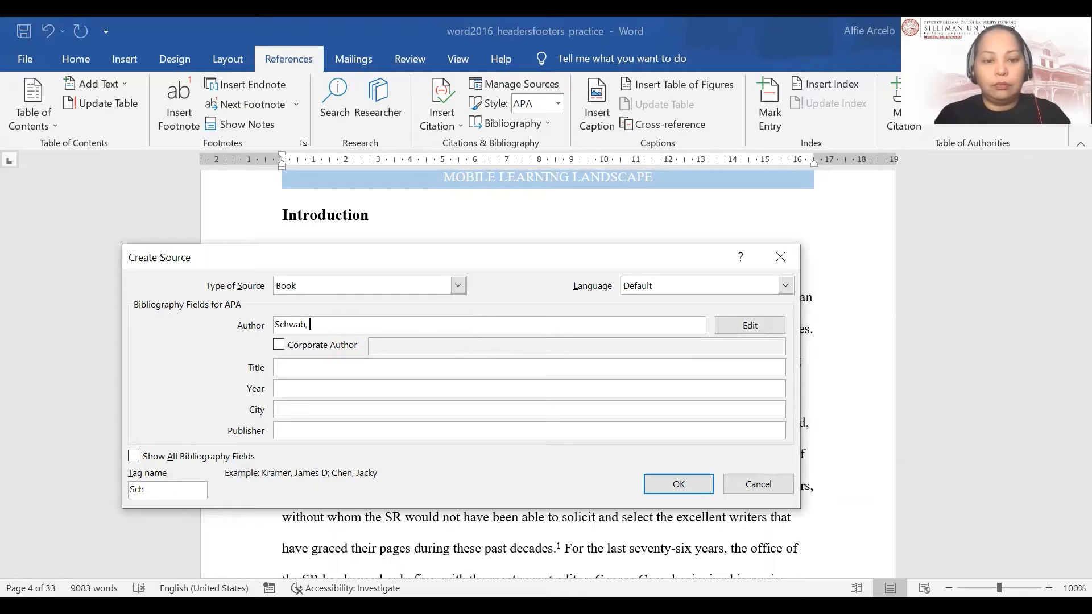
{"action": "type", "text": " Da"}
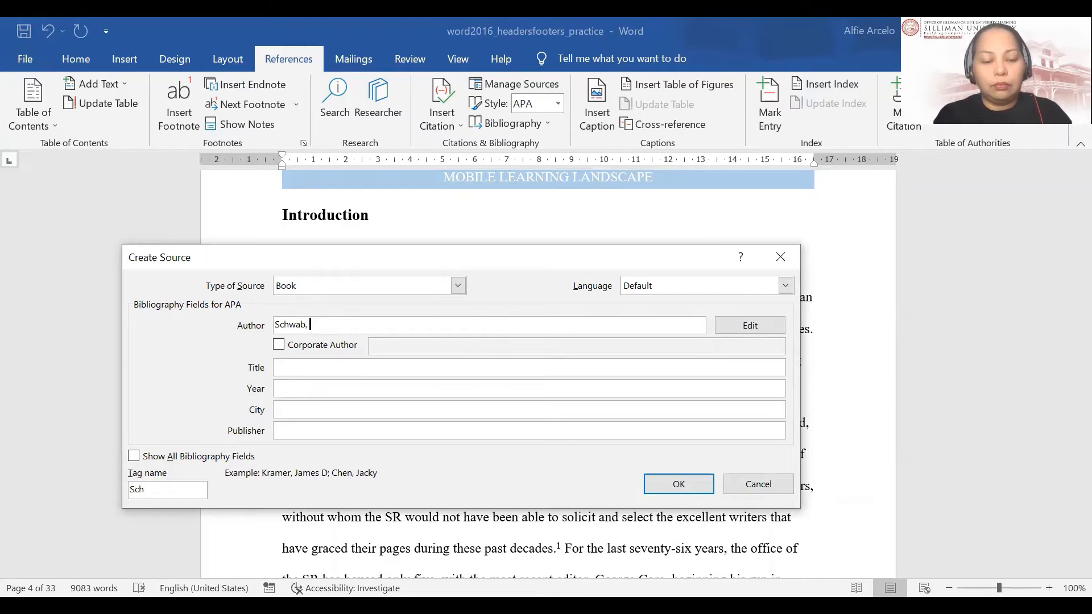
{"action": "type", "text": "n"}
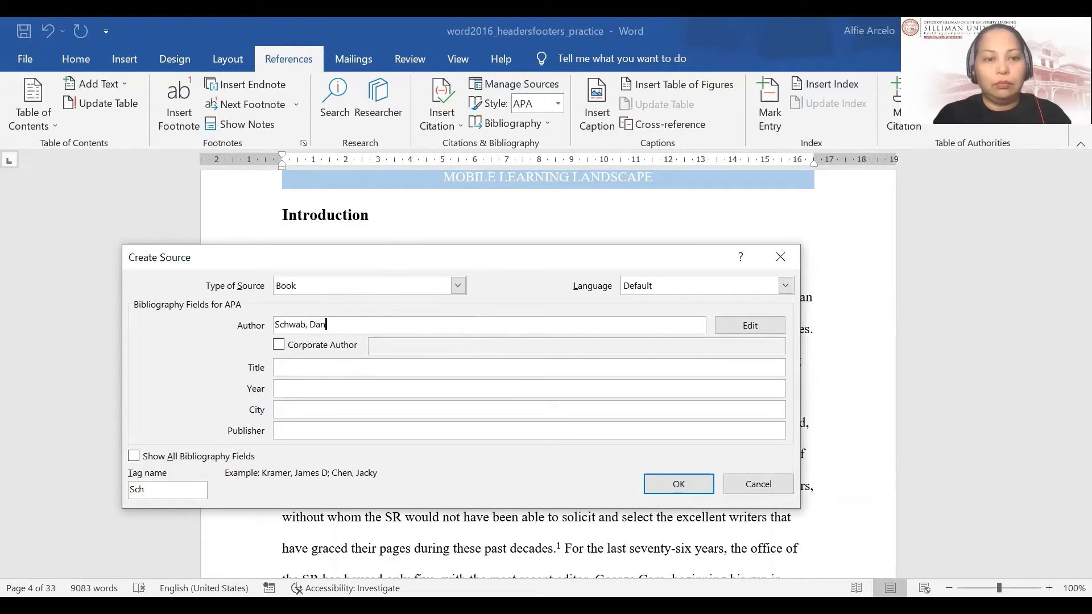
- Set the source's title to "The Fourth Industrial Revolution" and its year to 2021
{"action": "left_click", "coordinate": [445, 367]}
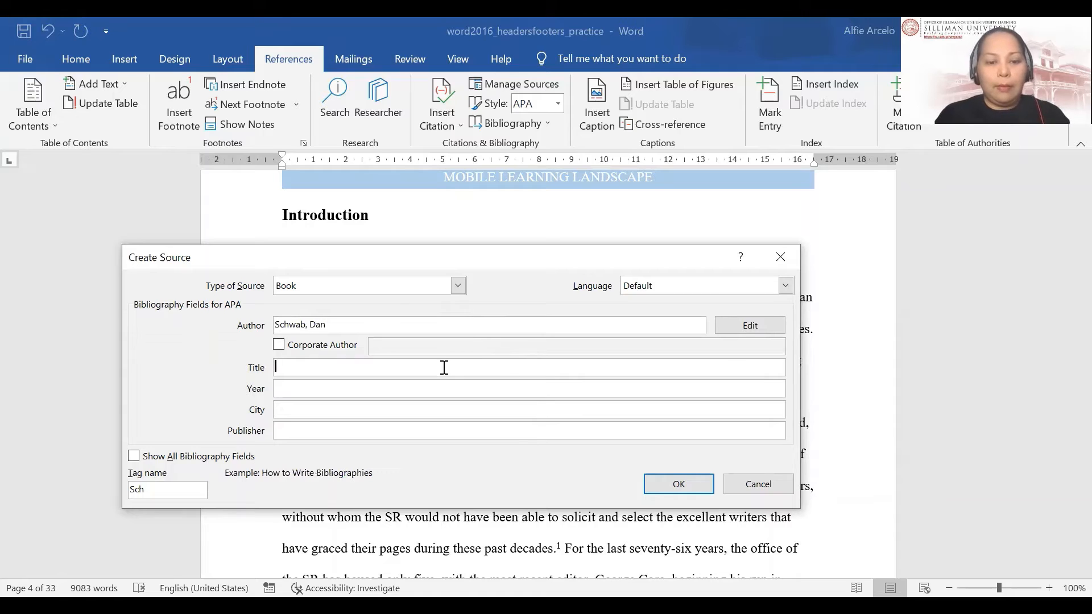
{"action": "type", "text": "The Four"}
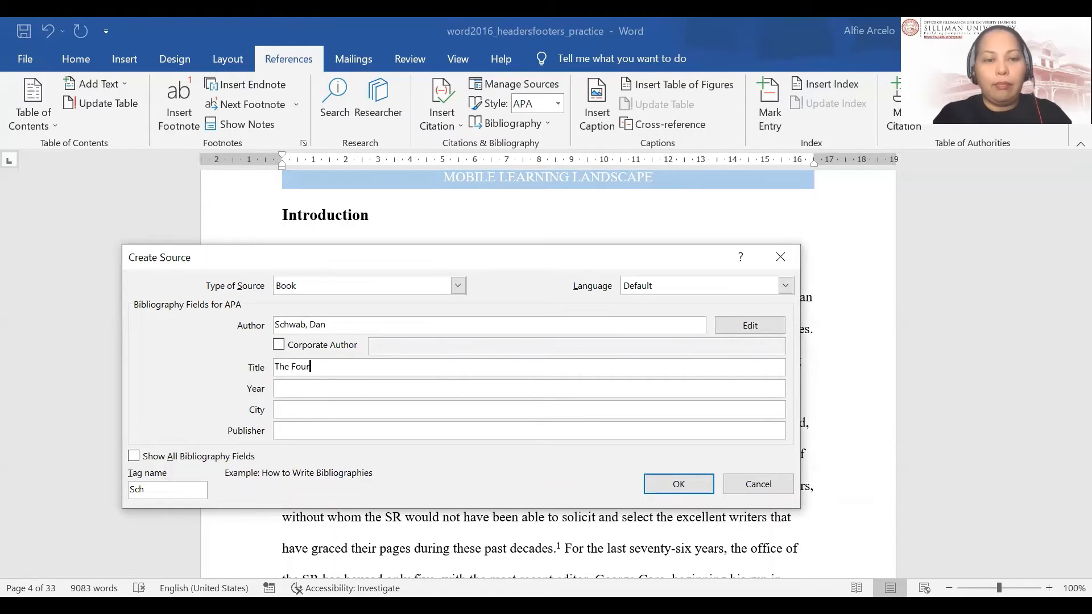
{"action": "type", "text": "th Indus"}
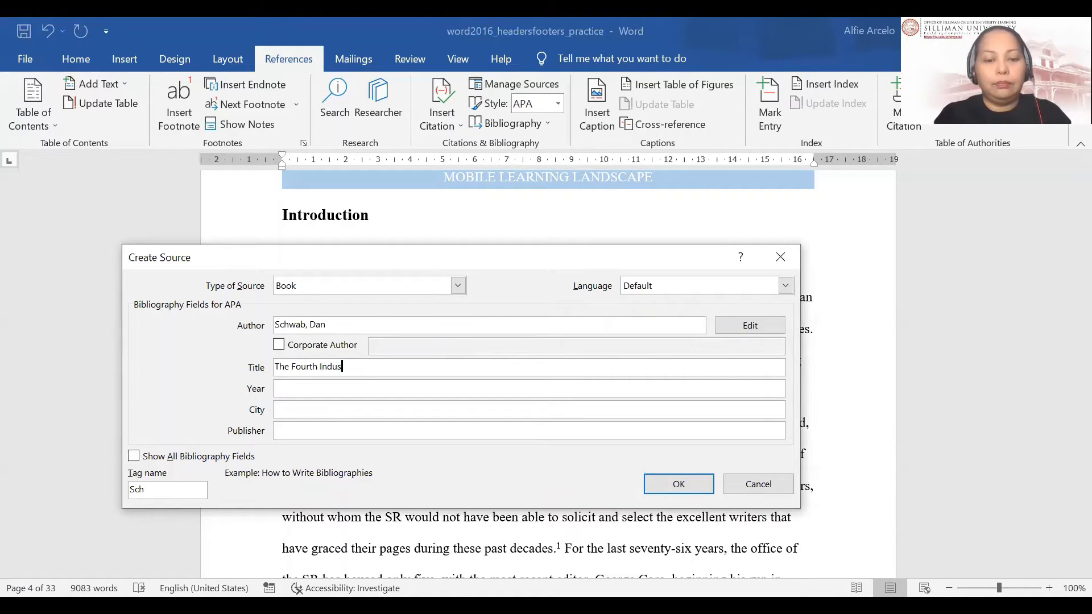
{"action": "type", "text": "trial Re"}
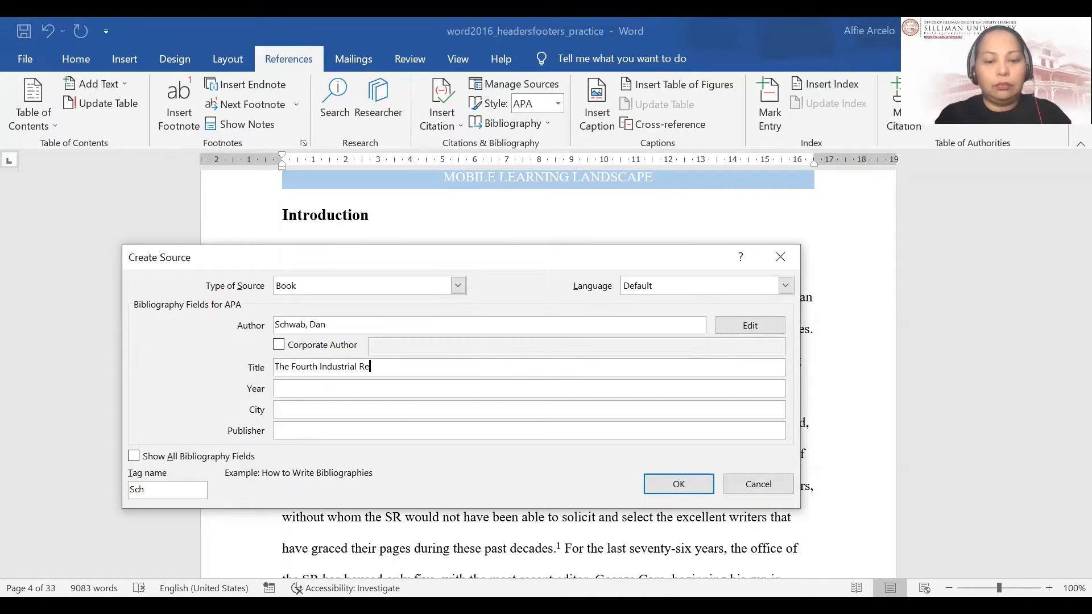
{"action": "type", "text": "volution"}
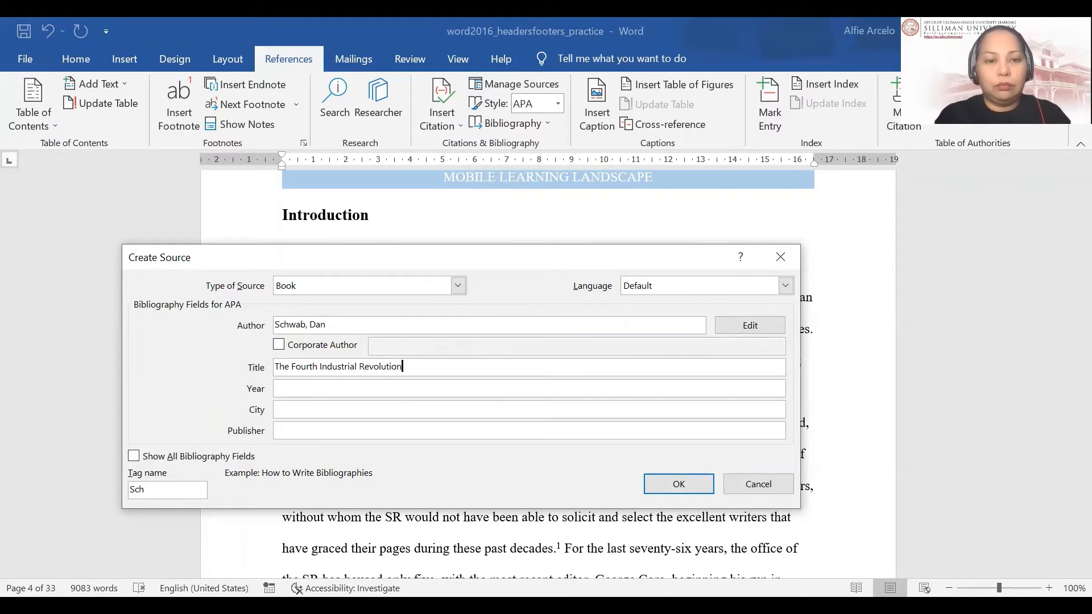
{"action": "left_click", "coordinate": [334, 389]}
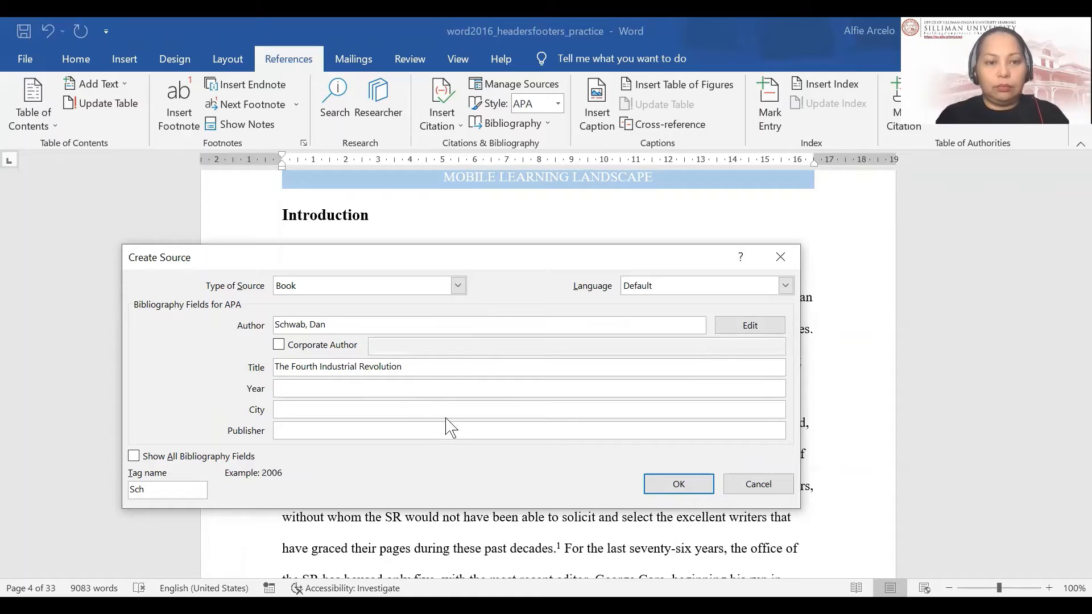
{"action": "type", "text": "2021"}
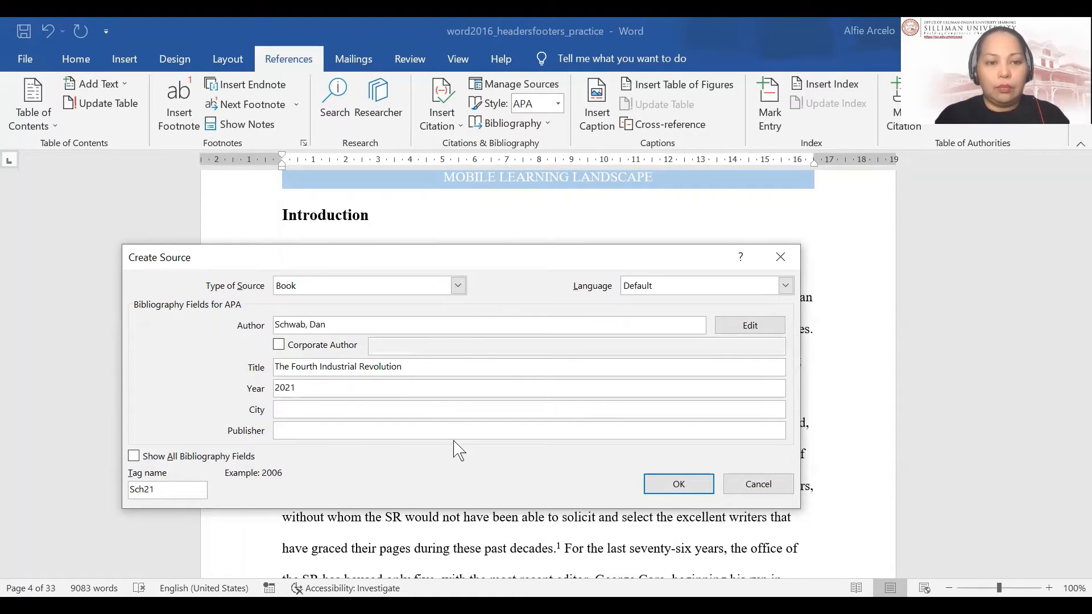
- Set the source's city to New York and publisher to Springer, and save the source
{"action": "left_click", "coordinate": [355, 409]}
{"action": "type", "text": "N"}
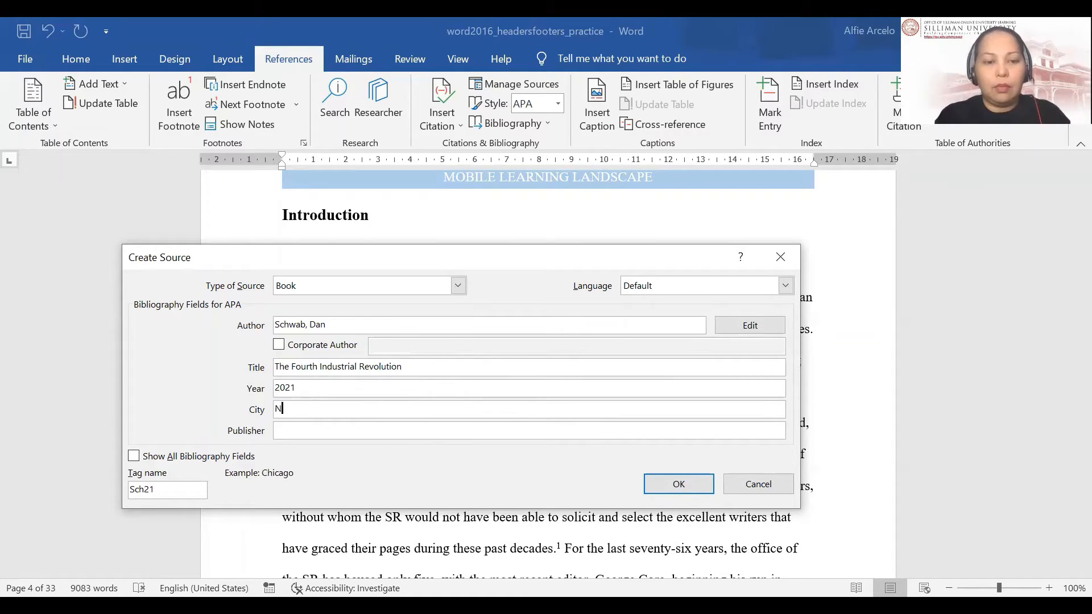
{"action": "type", "text": "ew York"}
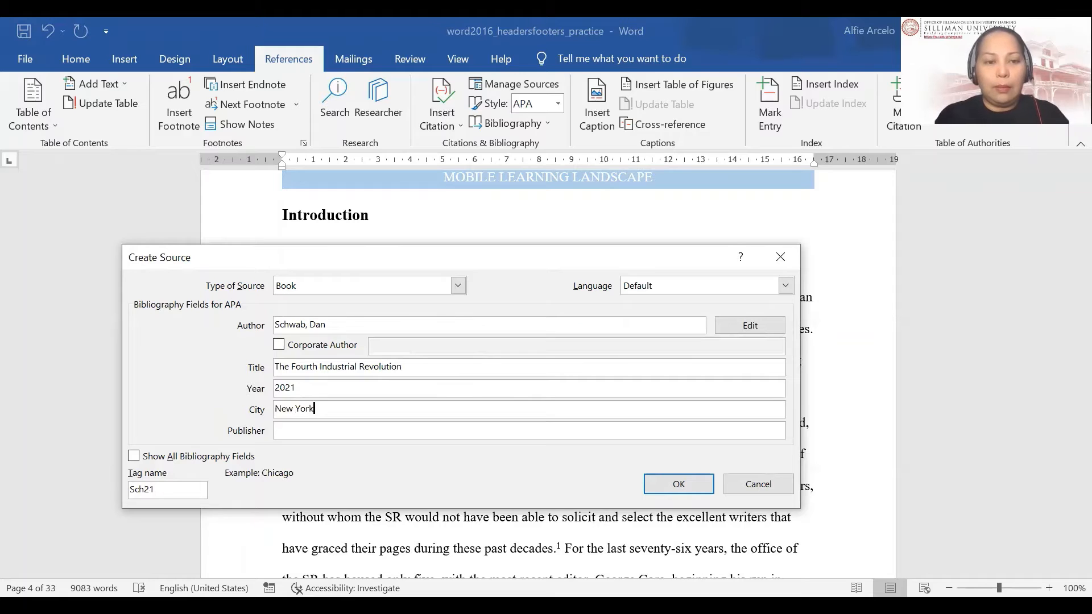
{"action": "left_click", "coordinate": [343, 431]}
{"action": "type", "text": "Springer"}
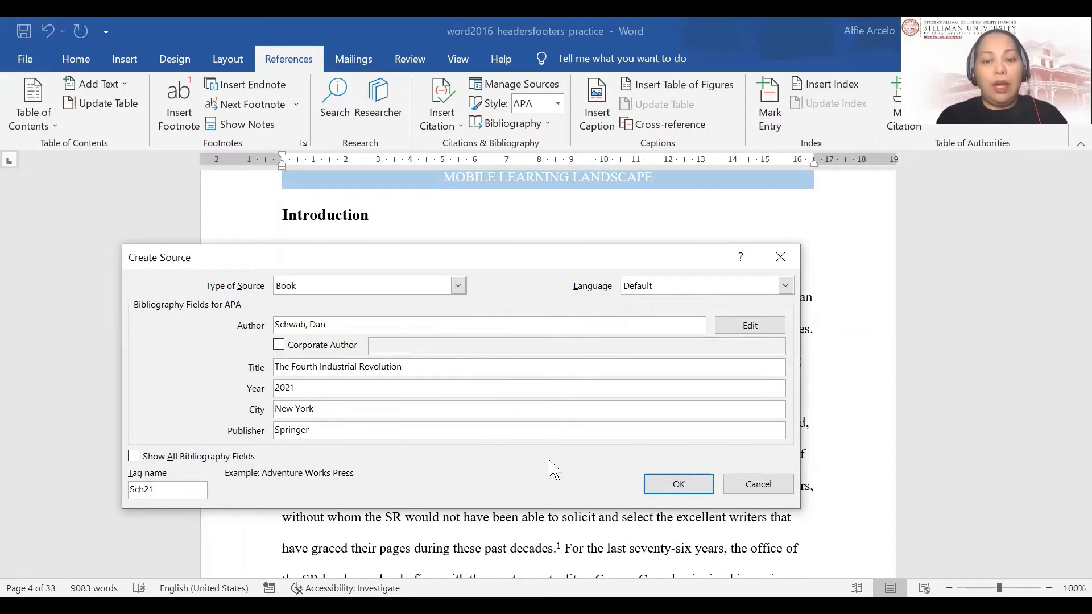
{"action": "left_click", "coordinate": [662, 493]}
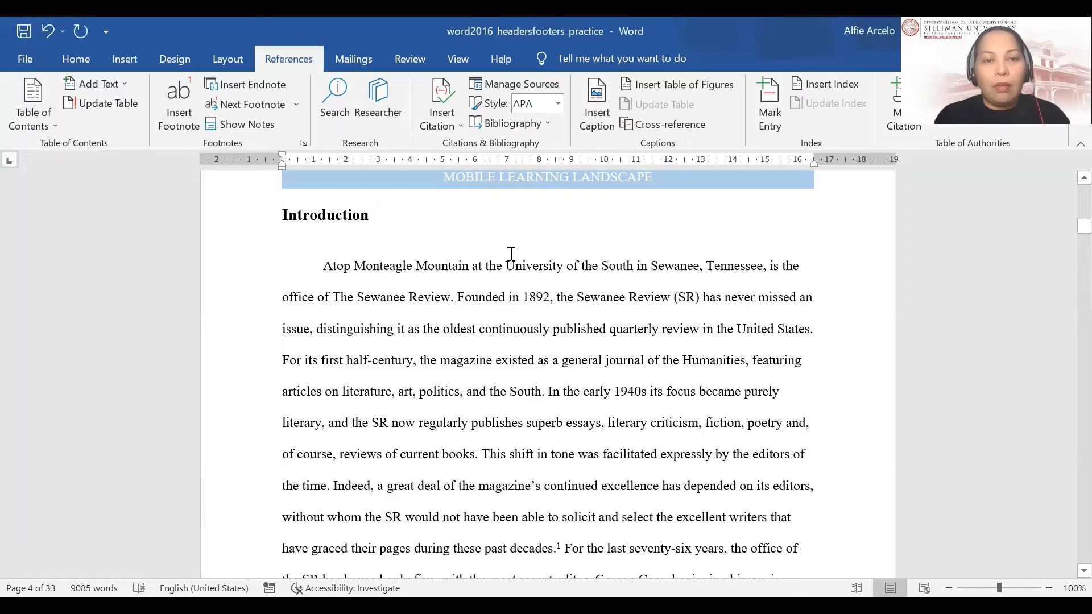
- Check the available citation sources for the entry "The Fourth Industrial Revolution" (2021)
{"action": "left_click", "coordinate": [464, 133]}
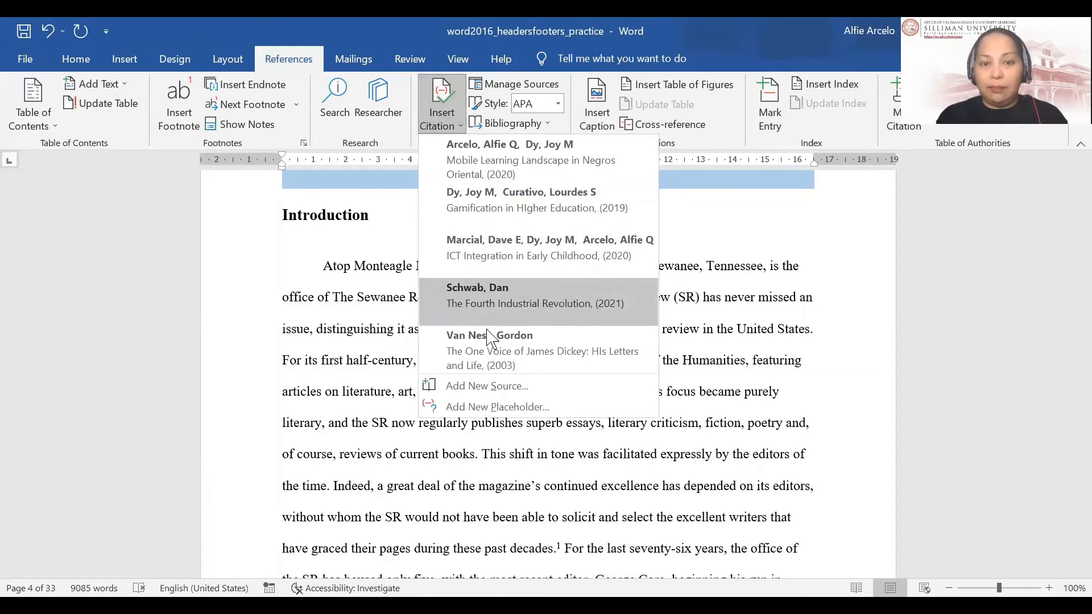
{"action": "left_click", "coordinate": [727, 417]}
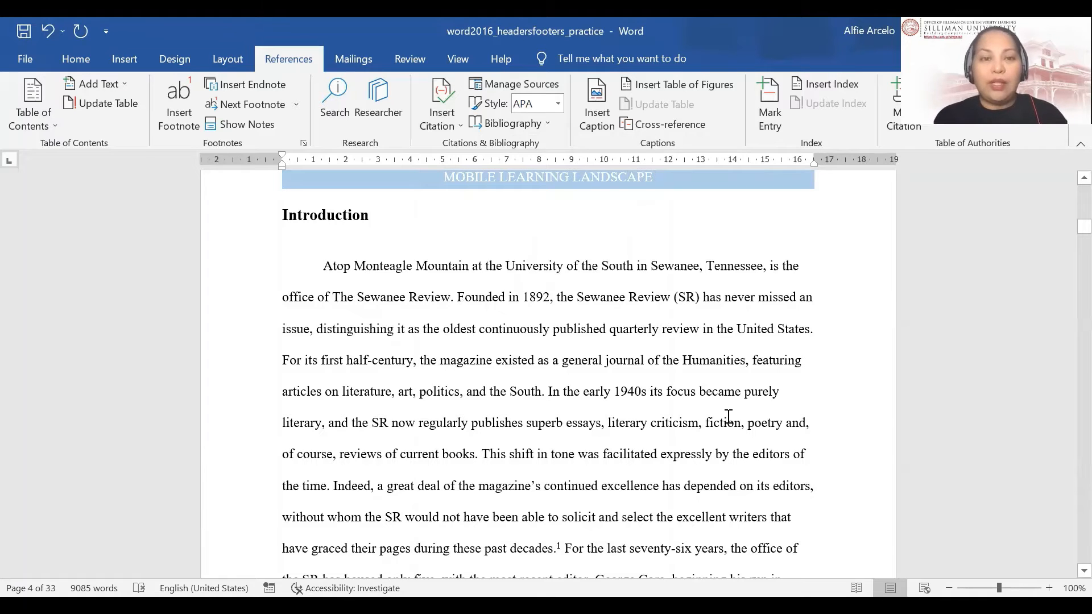
- Insert a citation of "ICT Integration in Early Childhood" (2020) before the final period of the Introduction, ahead of the Mobile Learning heading
{"action": "scroll", "coordinate": [728, 417], "scroll_direction": "down", "scroll_amount": 3}
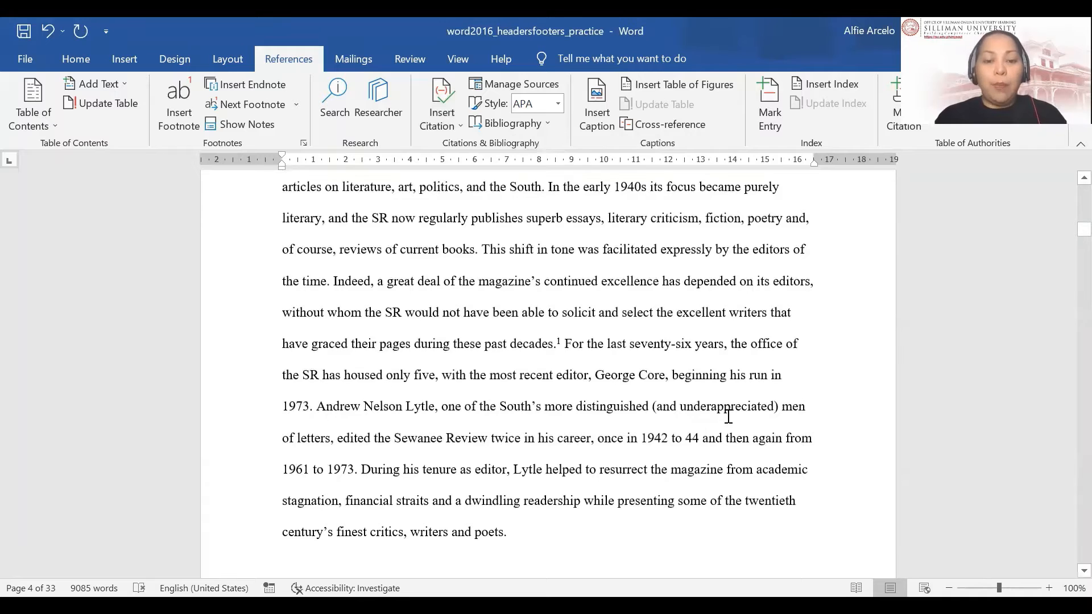
{"action": "scroll", "coordinate": [727, 417], "scroll_direction": "down", "scroll_amount": 2}
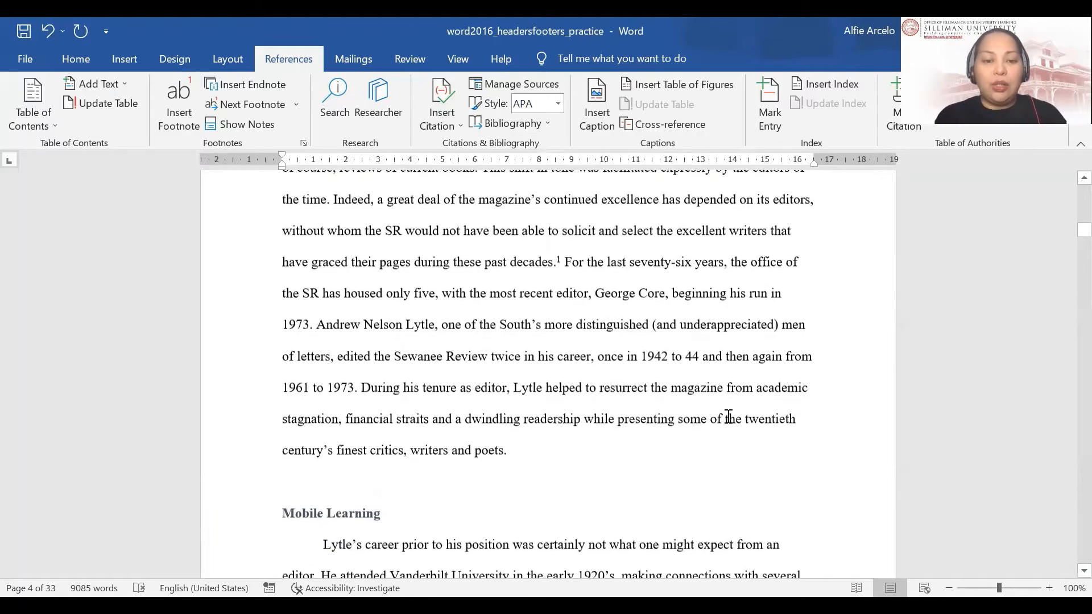
{"action": "left_click", "coordinate": [501, 414]}
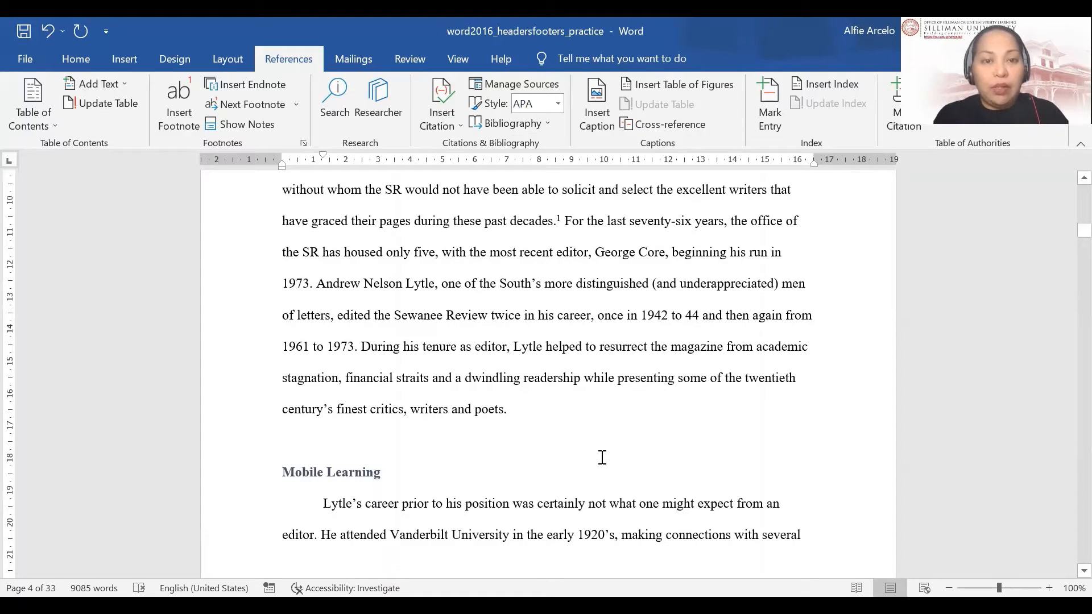
{"action": "left_click", "coordinate": [457, 126]}
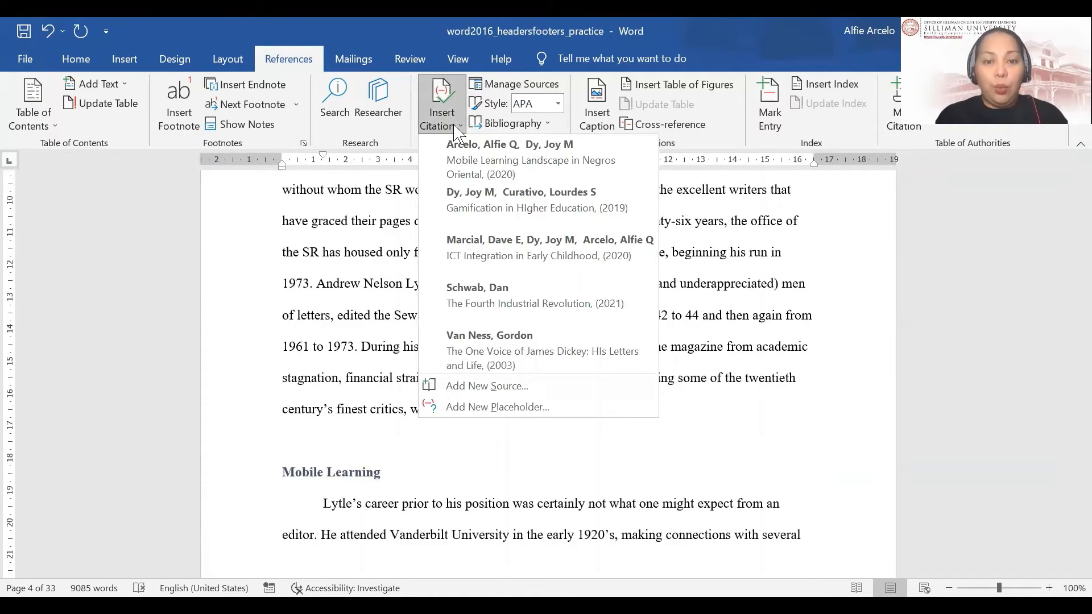
{"action": "left_click", "coordinate": [482, 261]}
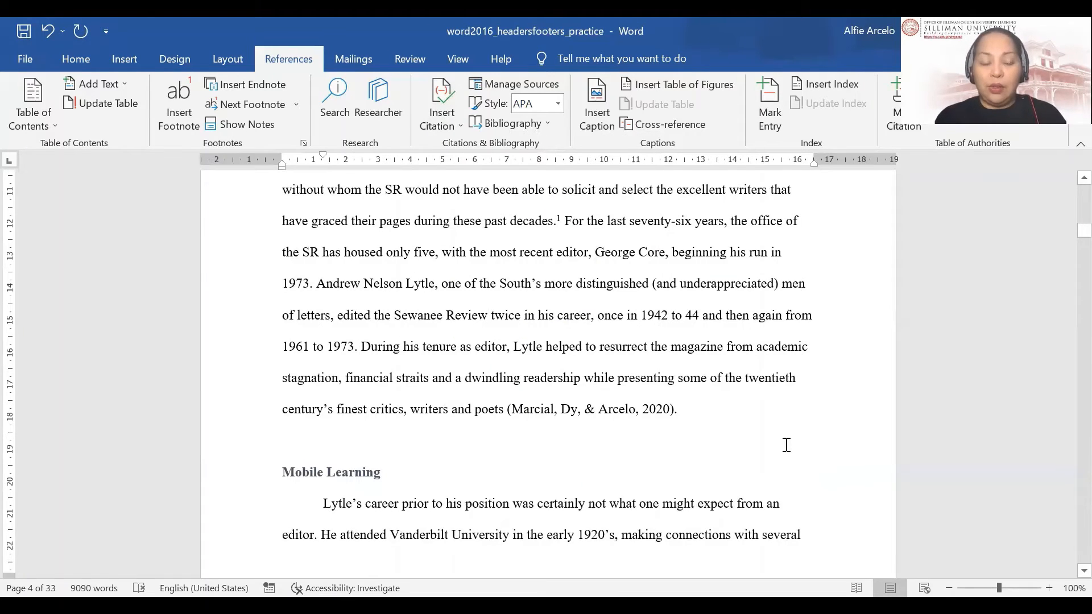
{"action": "scroll", "coordinate": [787, 445], "scroll_direction": "down", "scroll_amount": 10}
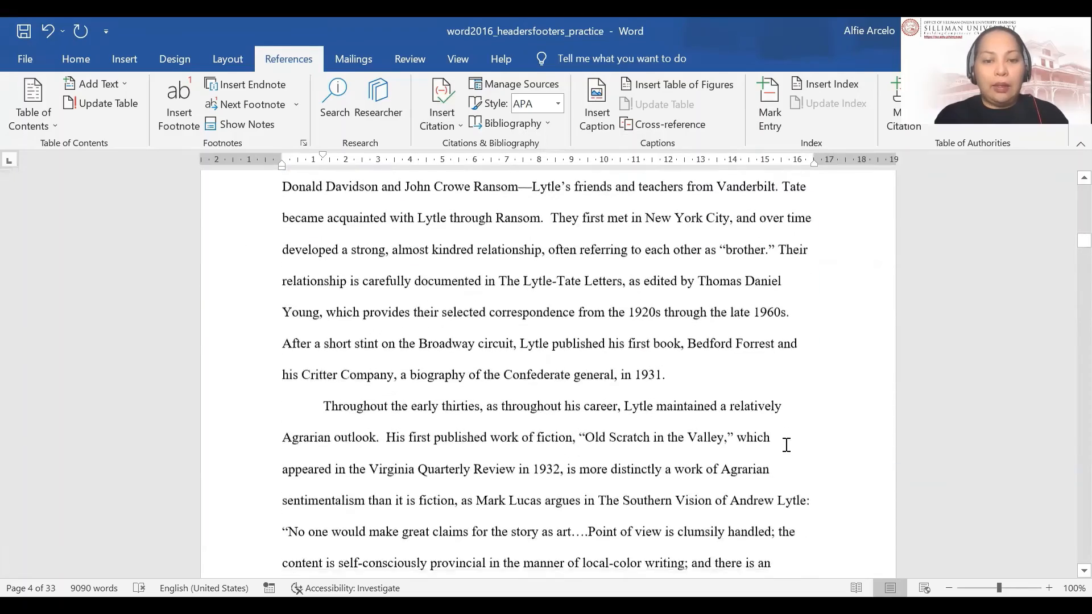
- Insert a citation of "Mobile Learning Landscape in Negros Oriental" (2020) before the period after "Yale School of Drama"
{"action": "scroll", "coordinate": [770, 434], "scroll_direction": "down", "scroll_amount": 1}
{"action": "scroll", "coordinate": [678, 370], "scroll_direction": "down", "scroll_amount": 6}
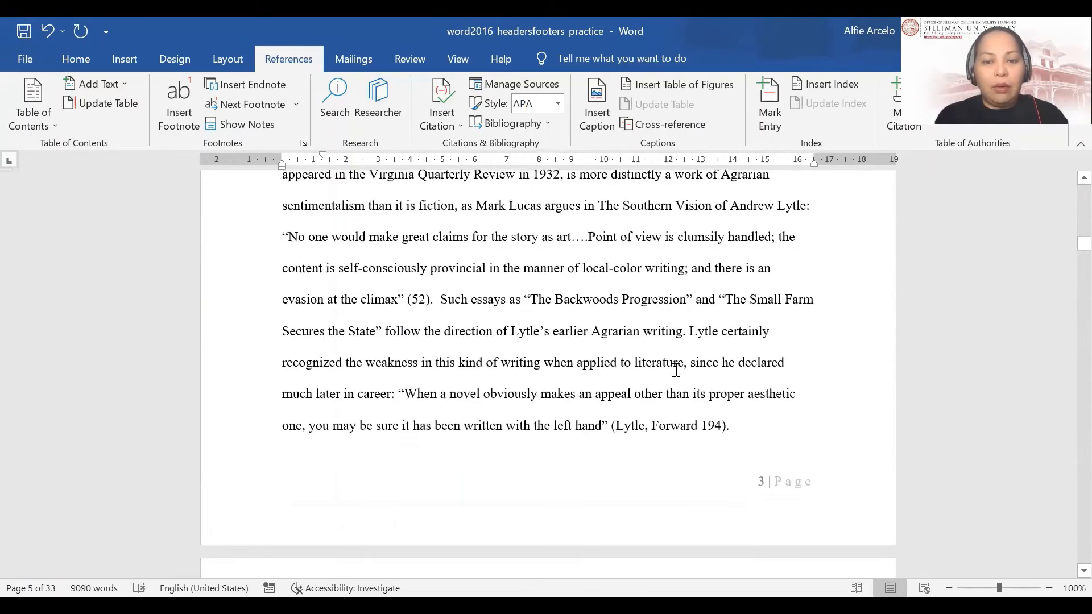
{"action": "scroll", "coordinate": [675, 370], "scroll_direction": "up", "scroll_amount": 5}
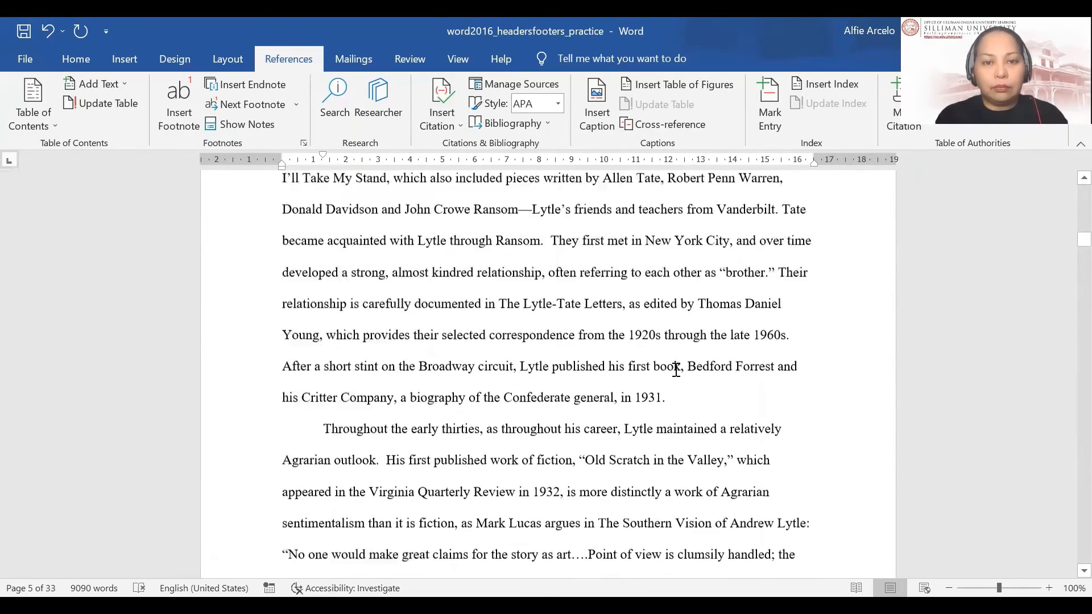
{"action": "scroll", "coordinate": [675, 370], "scroll_direction": "up", "scroll_amount": 2}
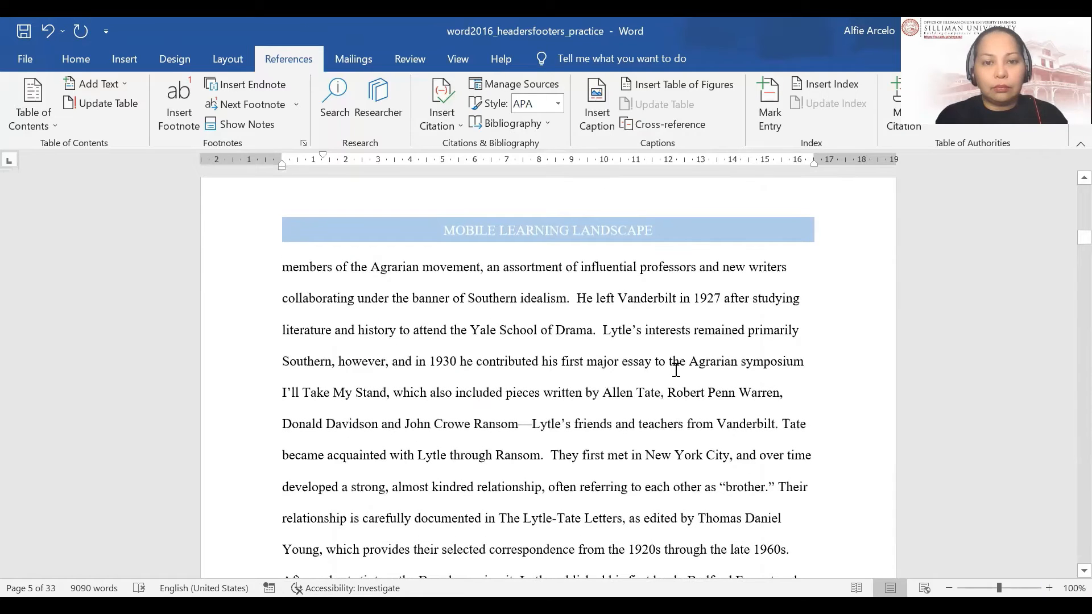
{"action": "left_click", "coordinate": [593, 331]}
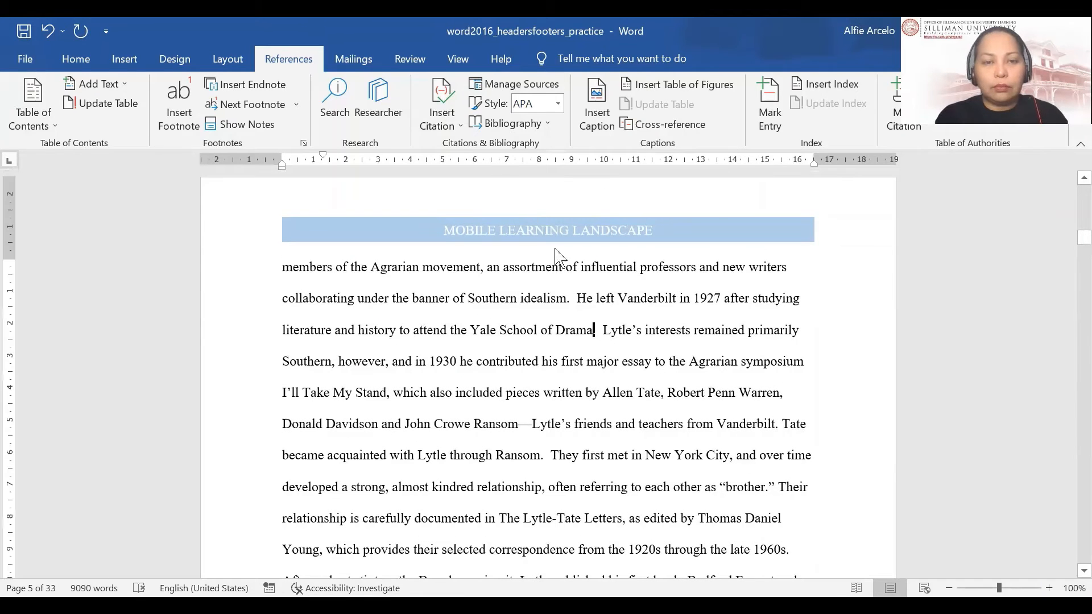
{"action": "left_click", "coordinate": [461, 130]}
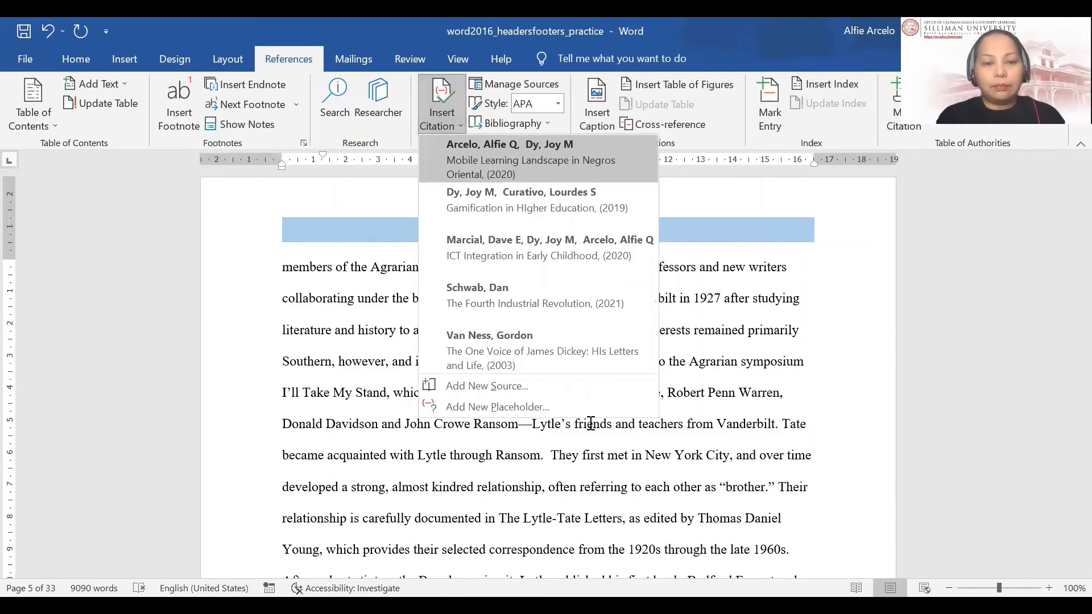
{"action": "key", "text": "Return"}
- Insert a citation of "The Fourth Industrial Revolution" (2021) before the period of the sentence preceding "They first met in New York City"
{"action": "scroll", "coordinate": [592, 423], "scroll_direction": "down", "scroll_amount": 5}
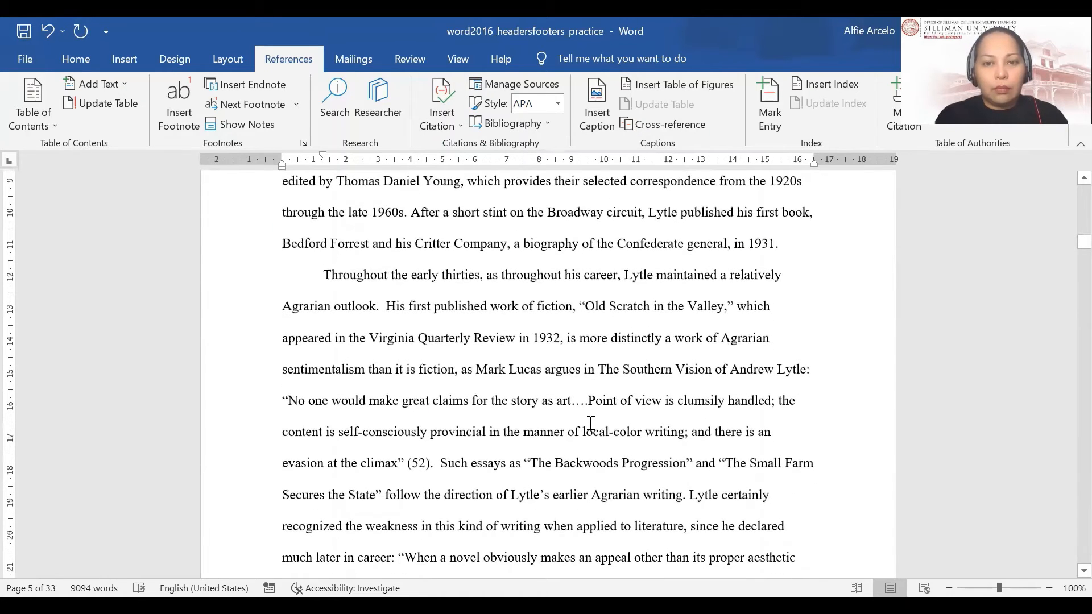
{"action": "scroll", "coordinate": [591, 424], "scroll_direction": "up", "scroll_amount": 2}
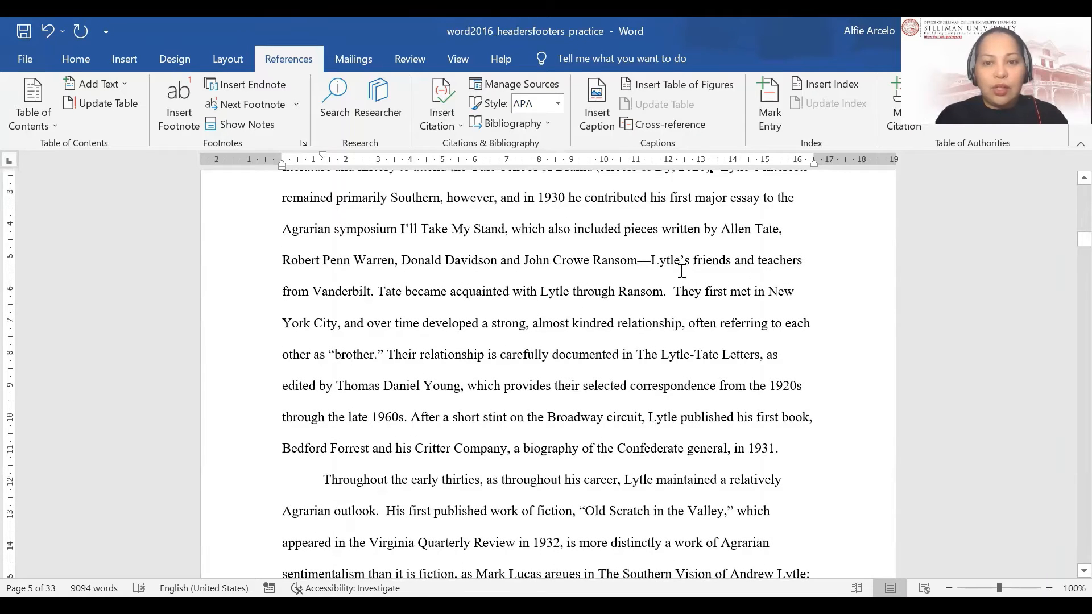
{"action": "left_click", "coordinate": [663, 291]}
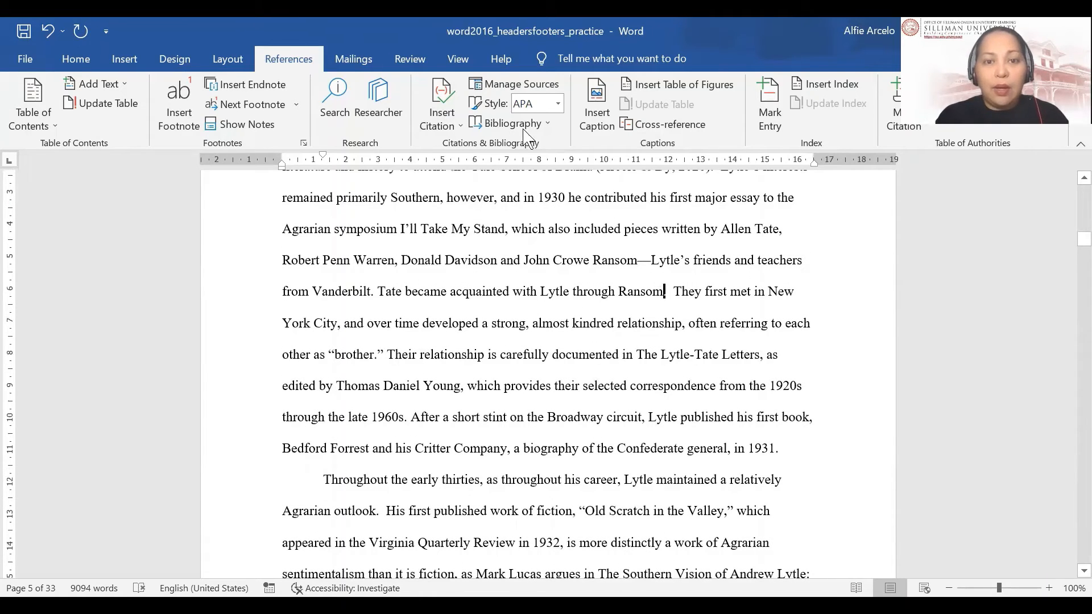
{"action": "left_click", "coordinate": [442, 108]}
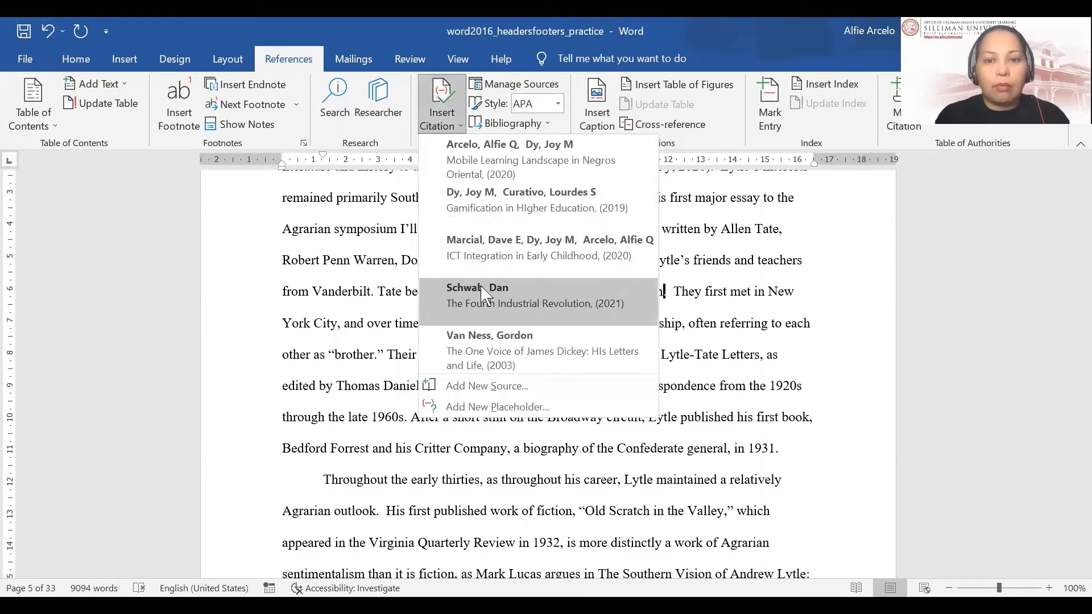
{"action": "left_click", "coordinate": [484, 289]}
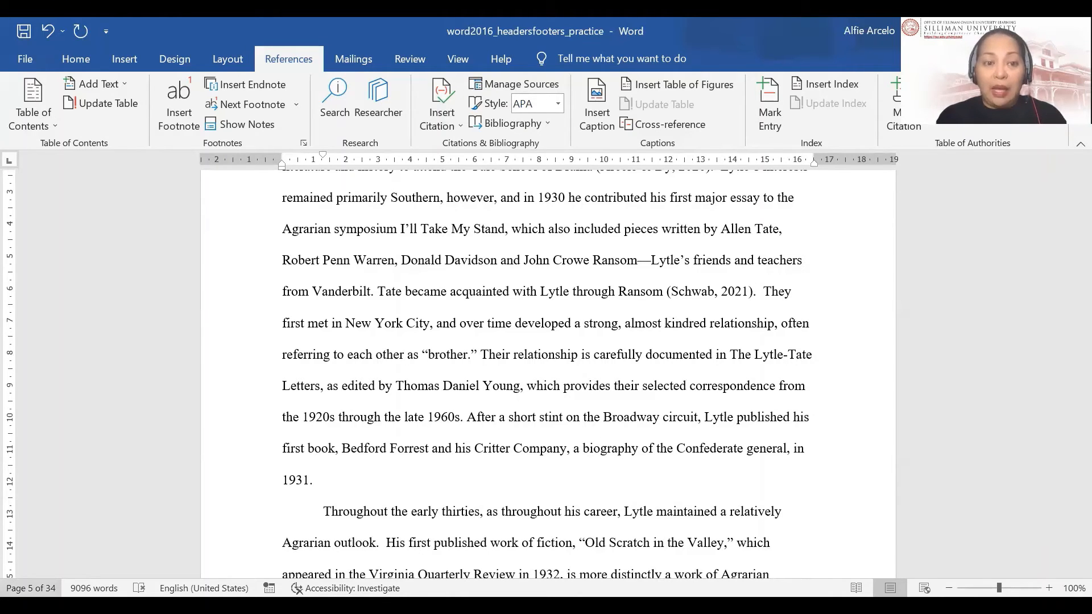
- Insert the built-in "References" bibliography on the blank last page of the document
{"action": "left_click", "coordinate": [31, 588]}
{"action": "scroll", "coordinate": [156, 453], "scroll_direction": "down", "scroll_amount": 6}
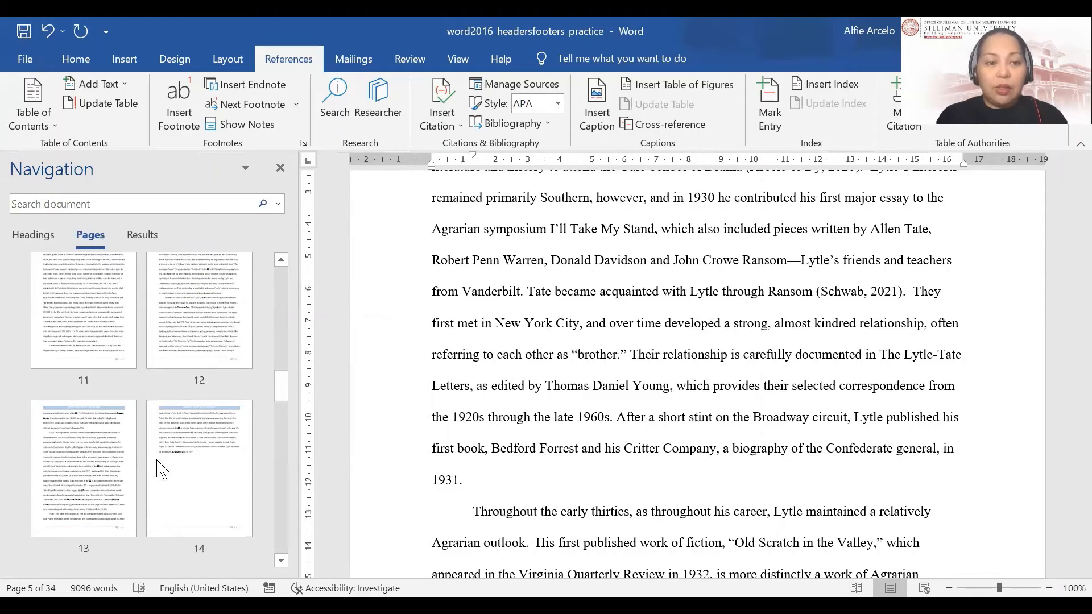
{"action": "scroll", "coordinate": [159, 468], "scroll_direction": "down", "scroll_amount": 8}
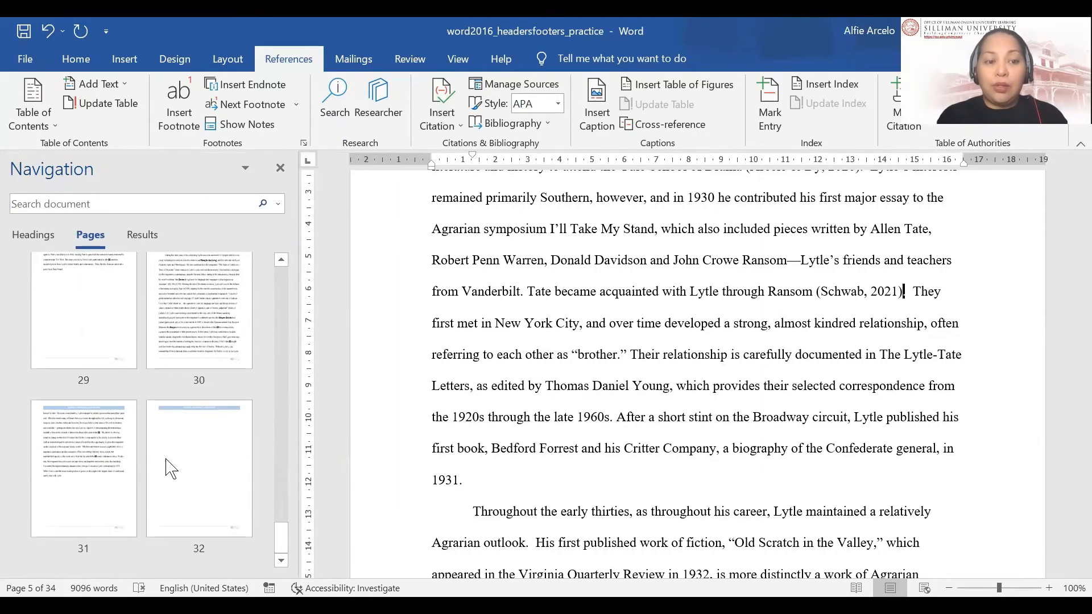
{"action": "left_click", "coordinate": [193, 470]}
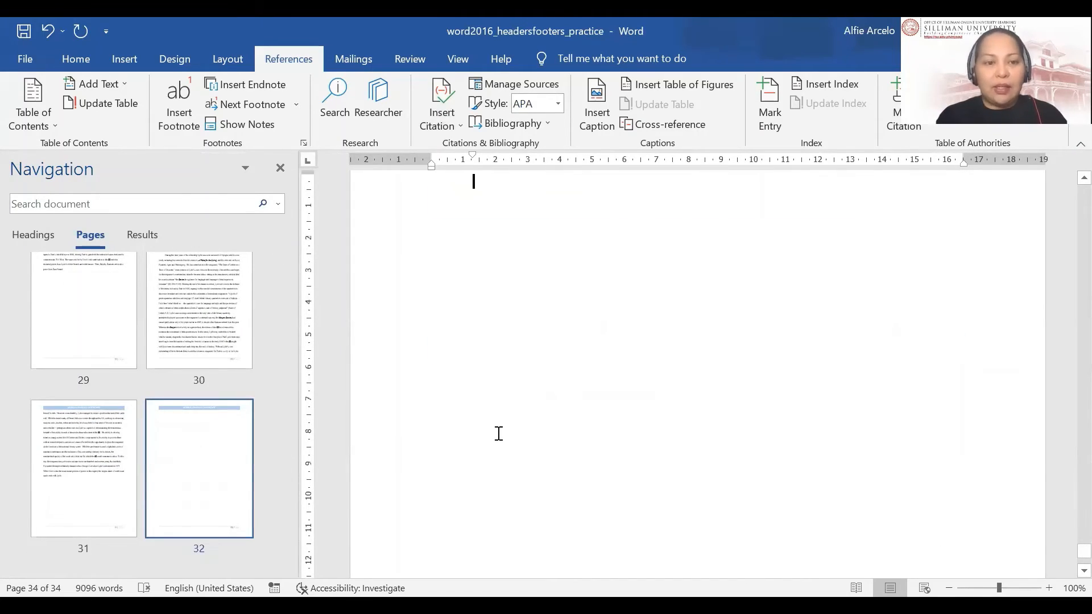
{"action": "left_click", "coordinate": [280, 167]}
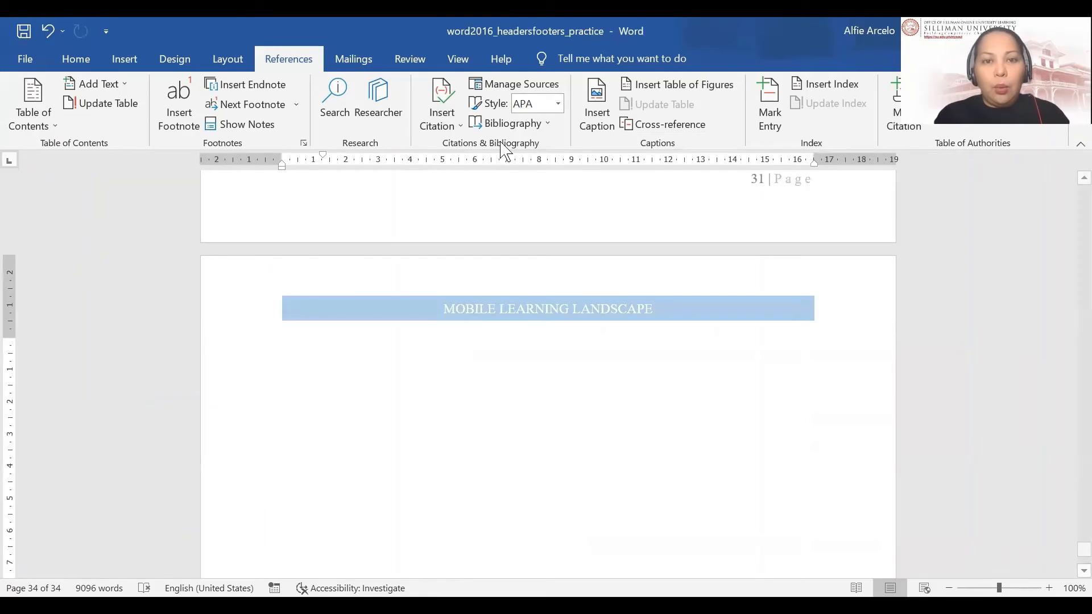
{"action": "left_click", "coordinate": [549, 123]}
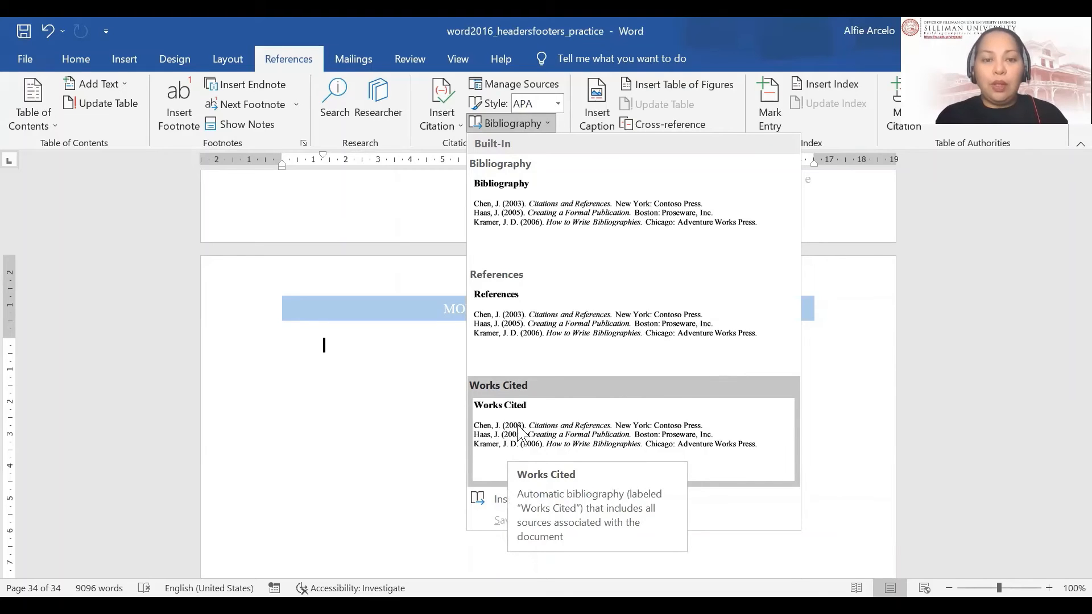
{"action": "left_click", "coordinate": [566, 333]}
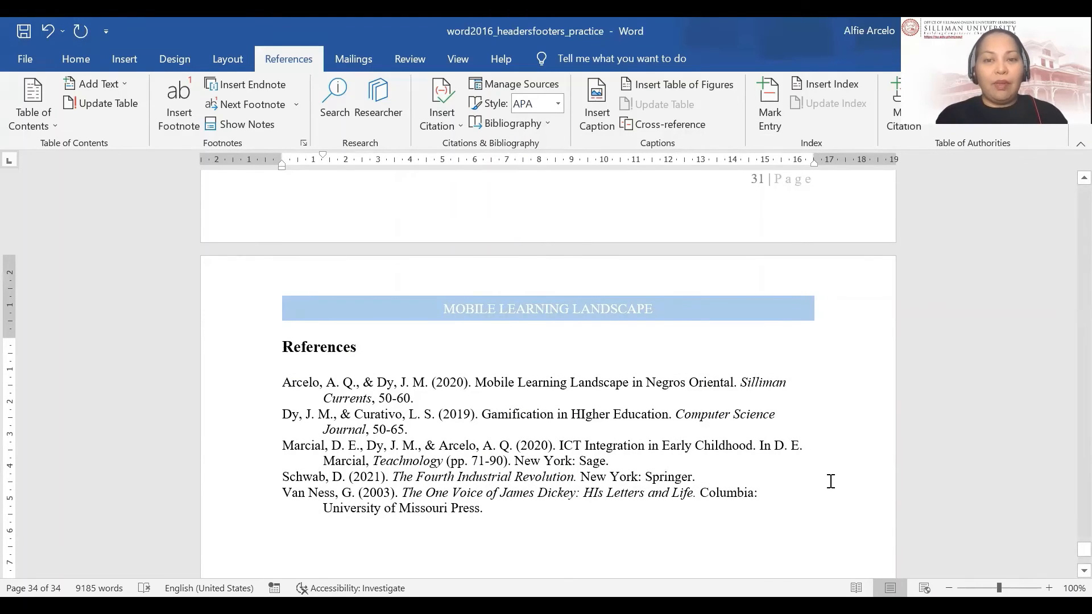
- Change the citation style of the reference list and in-text citations to IEEE
{"action": "scroll", "coordinate": [831, 482], "scroll_direction": "down", "scroll_amount": 3}
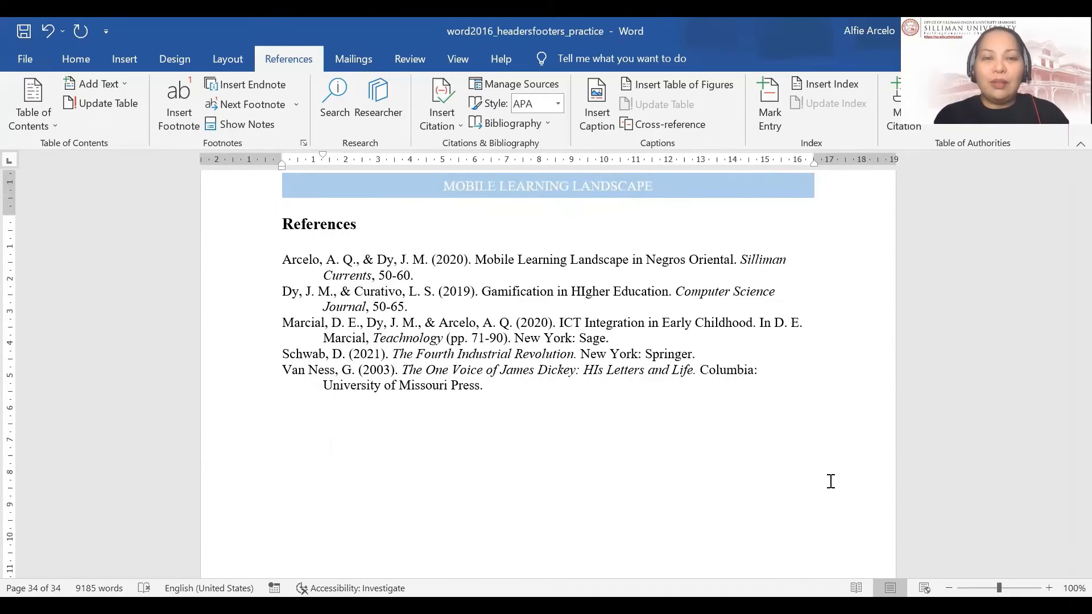
{"action": "left_click", "coordinate": [558, 104]}
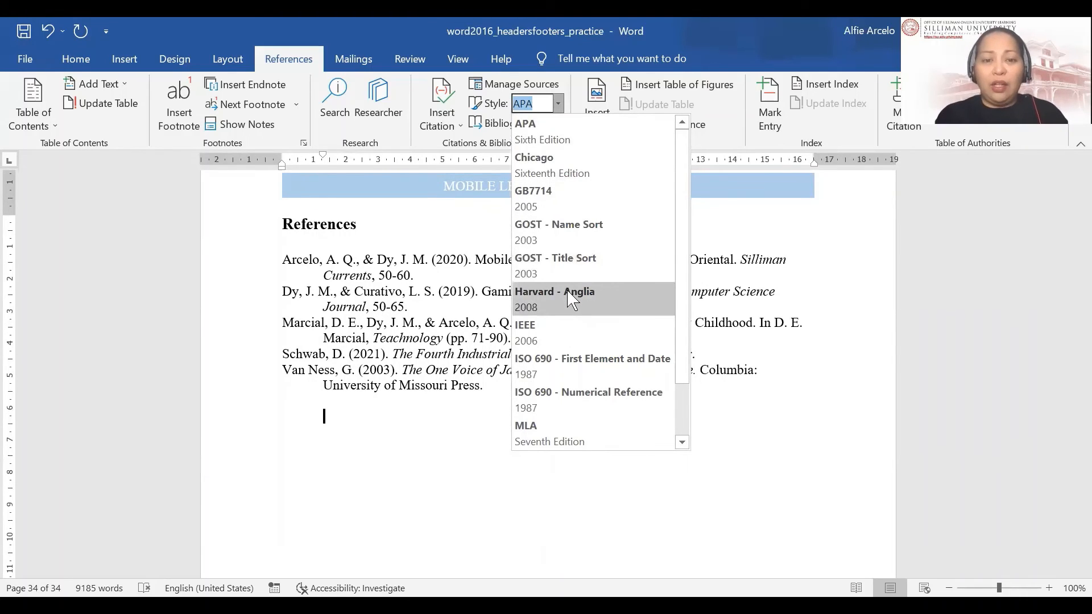
{"action": "left_click", "coordinate": [566, 335]}
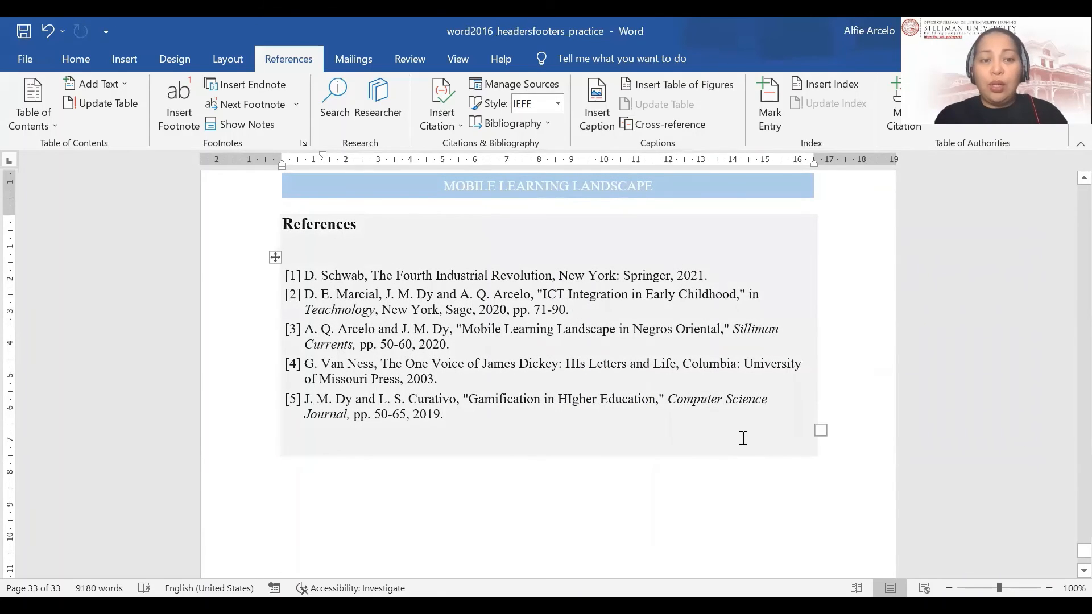
- Examine the in-text citations at the end of the Introduction and in the Mobile Learning section under the IEEE style
{"action": "scroll", "coordinate": [743, 438], "scroll_direction": "up", "scroll_amount": 8}
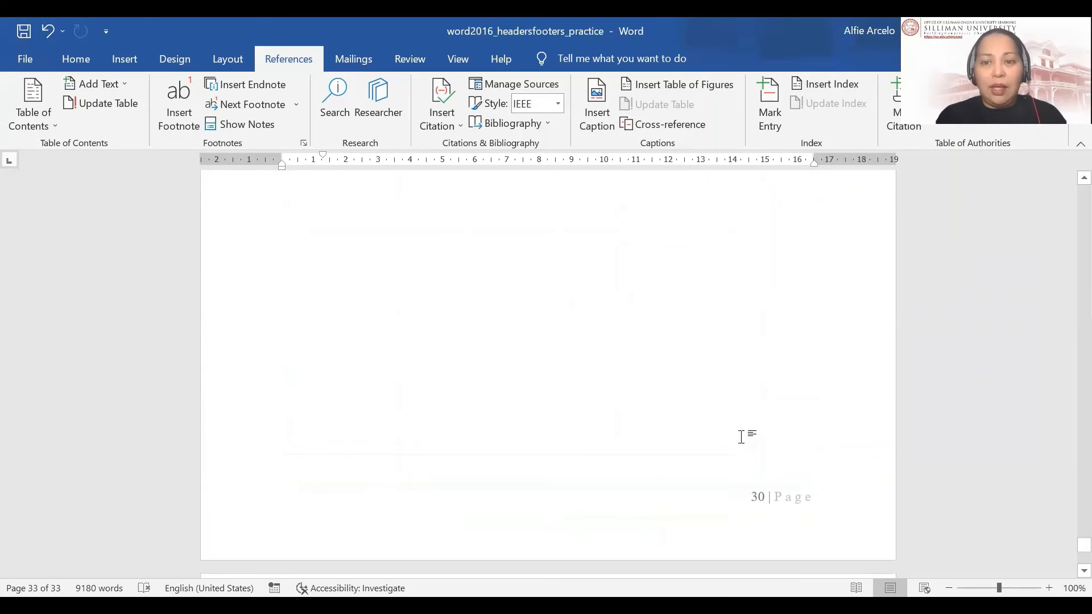
{"action": "left_click_drag", "start_coordinate": [1077, 551], "coordinate": [1057, 290]}
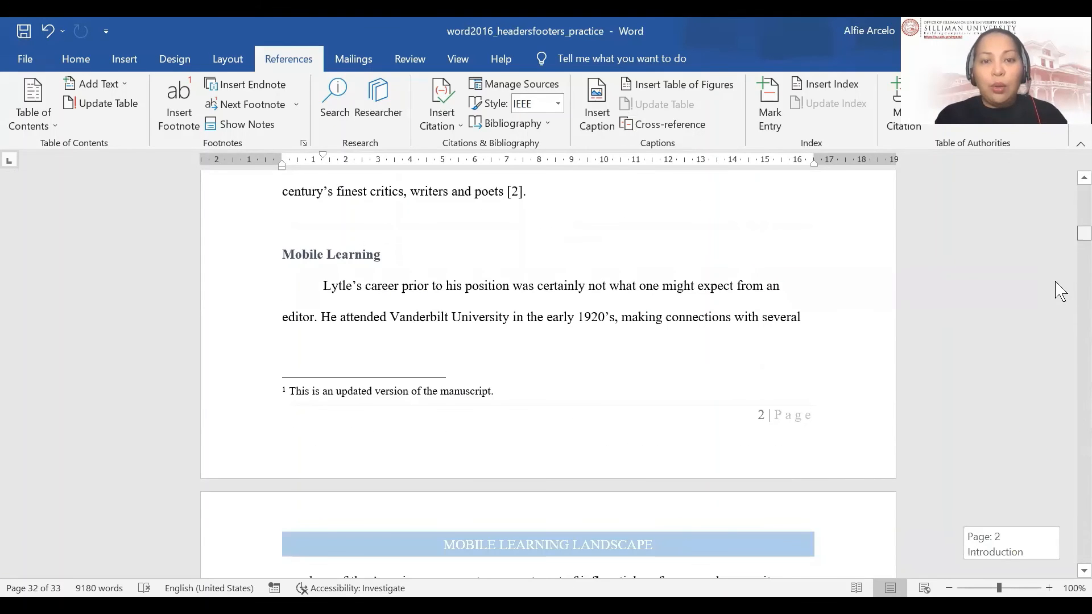
{"action": "scroll", "coordinate": [519, 353], "scroll_direction": "up", "scroll_amount": 2}
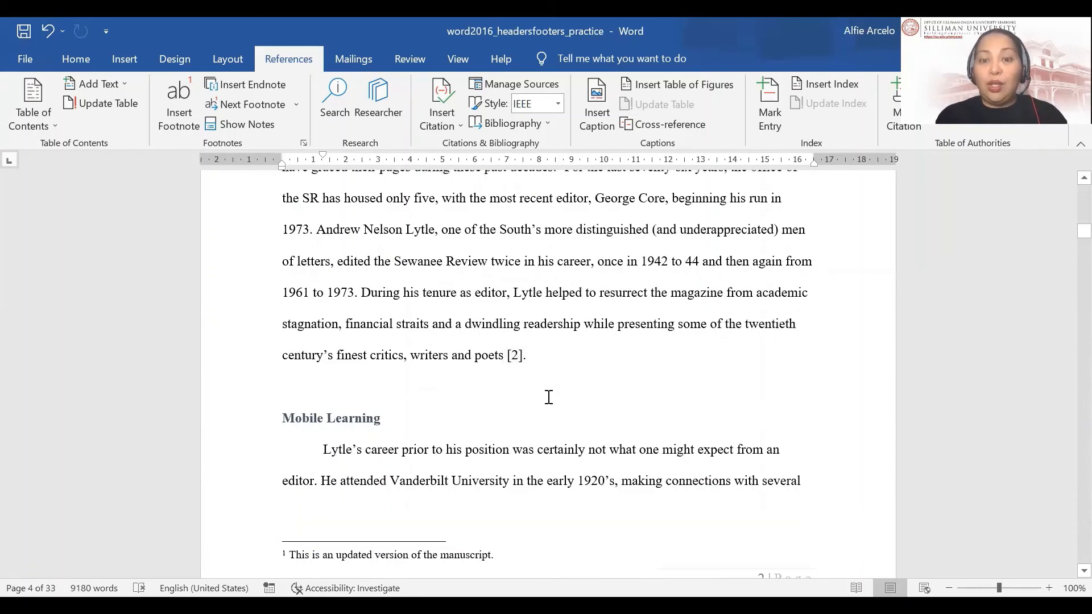
{"action": "scroll", "coordinate": [663, 392], "scroll_direction": "down", "scroll_amount": 1}
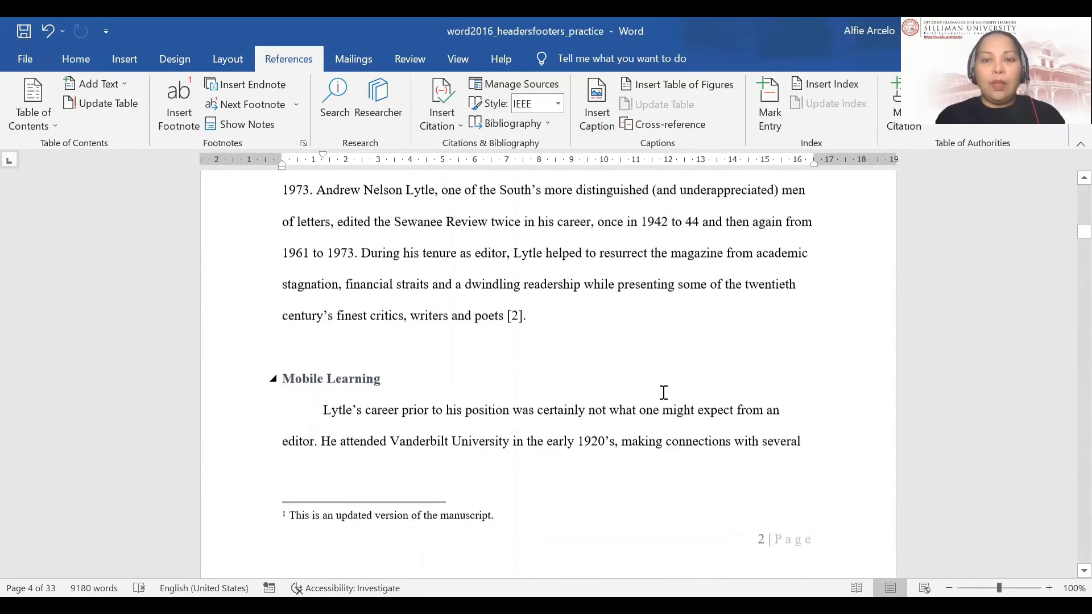
{"action": "scroll", "coordinate": [663, 393], "scroll_direction": "down", "scroll_amount": 2}
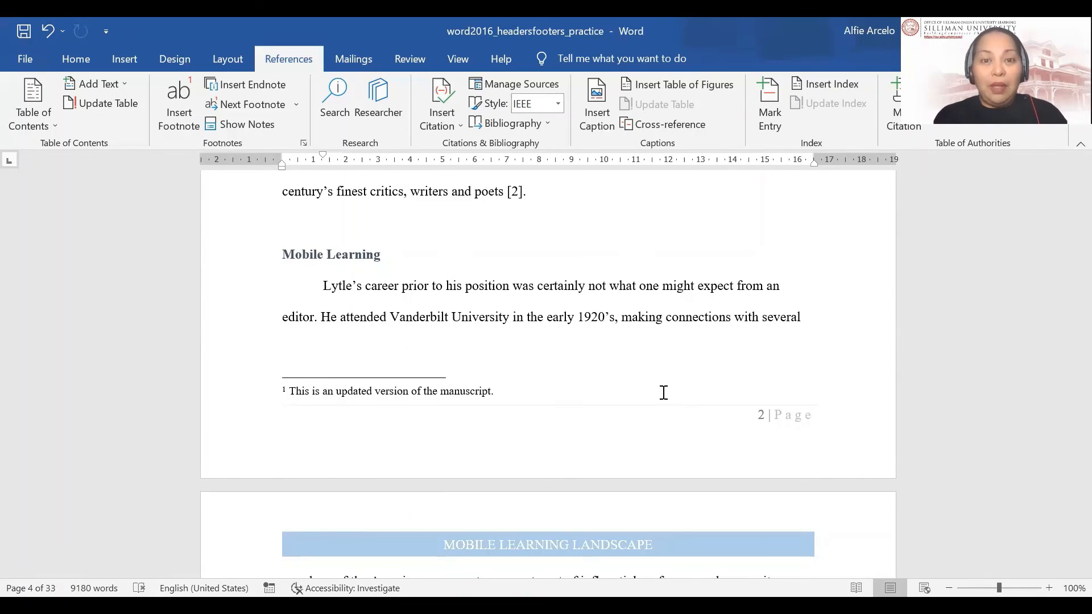
{"action": "scroll", "coordinate": [663, 393], "scroll_direction": "down", "scroll_amount": 2}
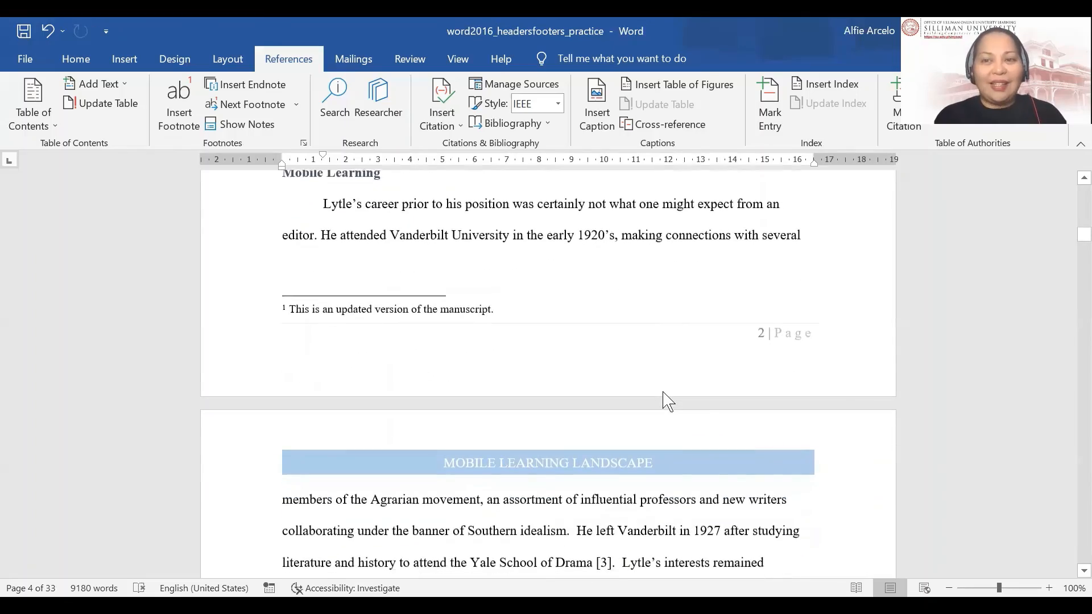